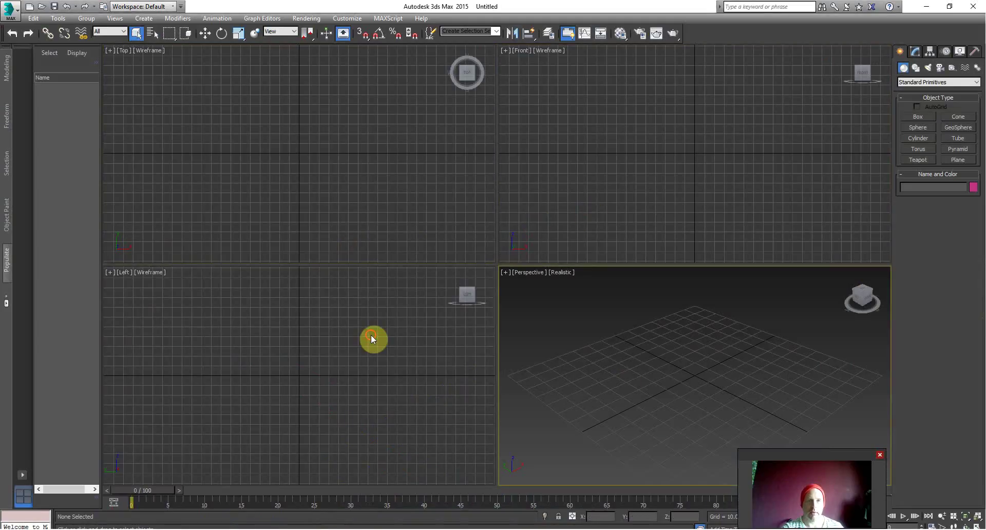
{"action": "left_click", "coordinate": [371, 337]}
{"action": "left_click", "coordinate": [353, 233]}
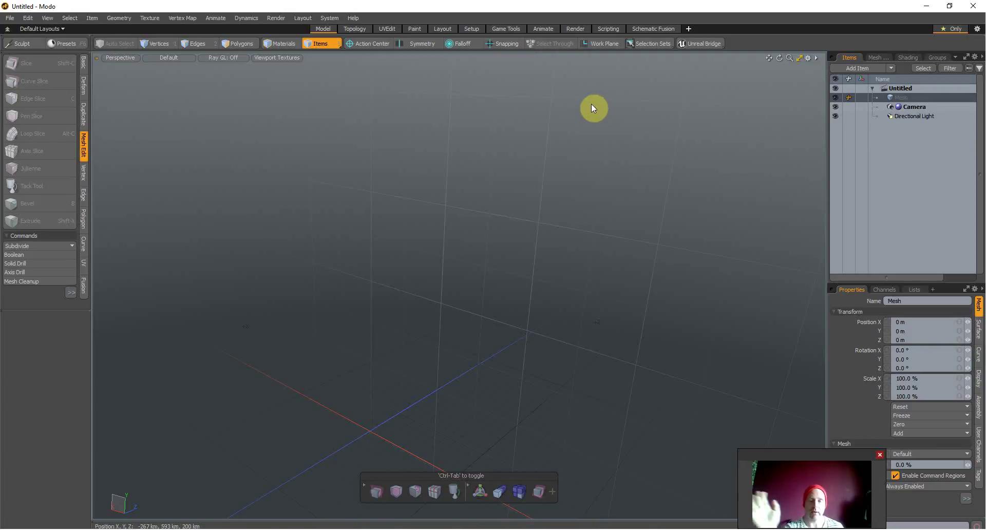
{"action": "left_click_drag", "start_coordinate": [532, 100], "coordinate": [610, 512], "text": "alt"}
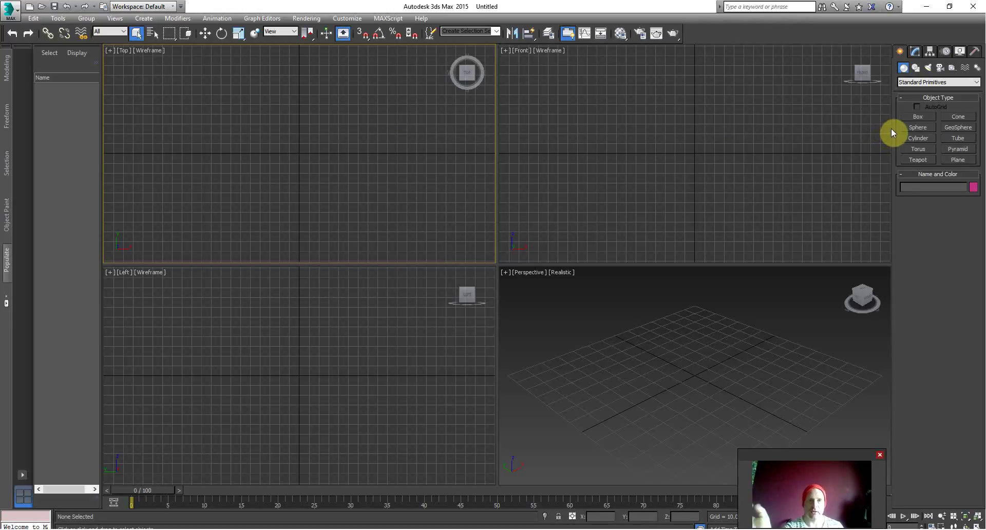
In 3ds Max, create a standard primitive sphere with a radius of about 61.8 in the Top view.
{"action": "left_click", "coordinate": [918, 127]}
{"action": "left_click_drag", "start_coordinate": [355, 163], "coordinate": [371, 163]}
{"action": "mouse_move", "coordinate": [331, 122]}
{"action": "left_mouse_down"}
{"action": "mouse_move", "coordinate": [315, 99]}
{"action": "mouse_move", "coordinate": [325, 111]}
{"action": "left_mouse_up"}
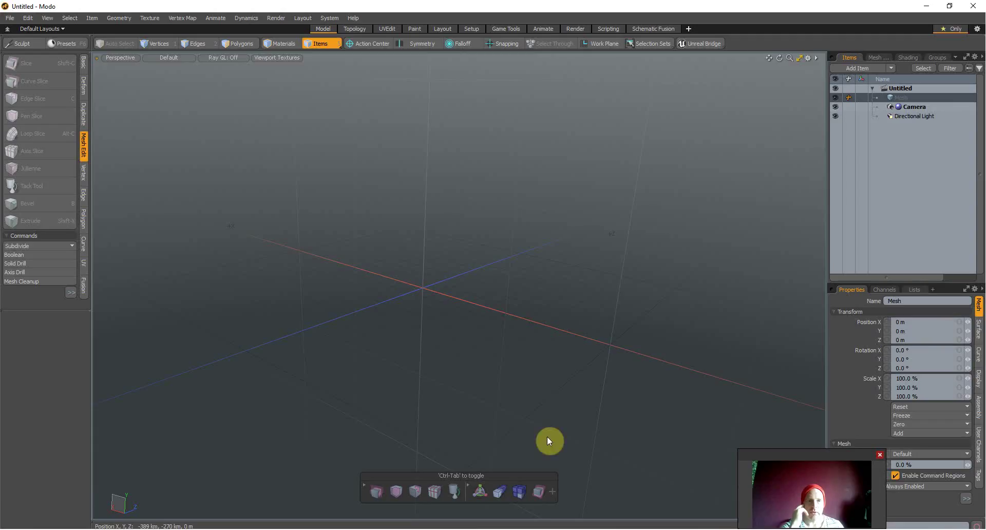
{"action": "scroll", "coordinate": [437, 252], "scroll_direction": "up", "scroll_amount": 3}
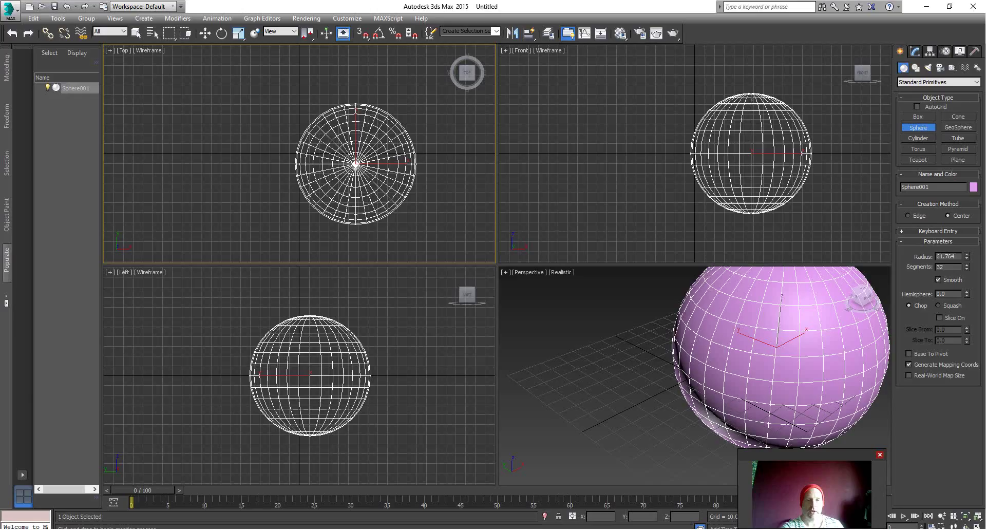
{"action": "left_click", "coordinate": [592, 296]}
{"action": "key", "text": "z"}
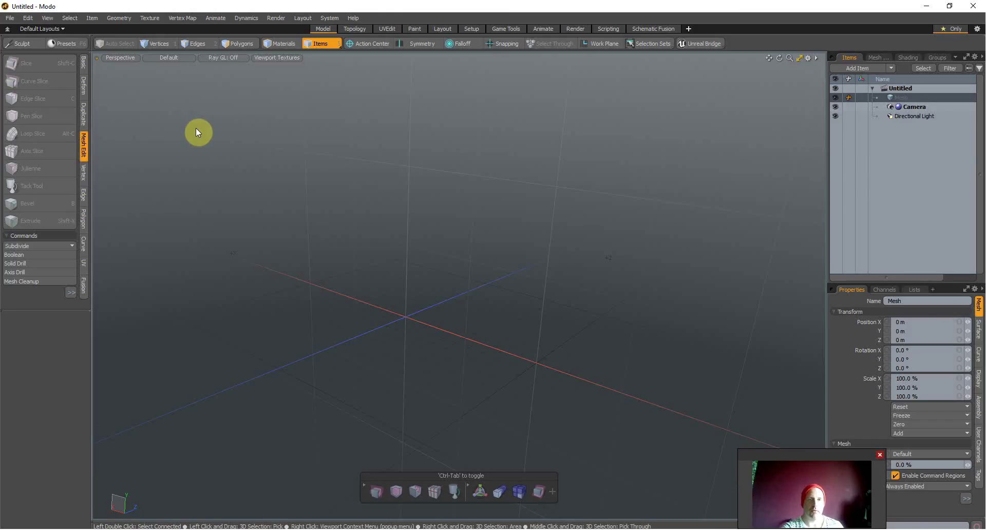
Switch to Modo and create a sphere primitive with X, Y and Z radii of about 152, 154.5 and 166 km.
{"action": "left_click", "coordinate": [82, 63]}
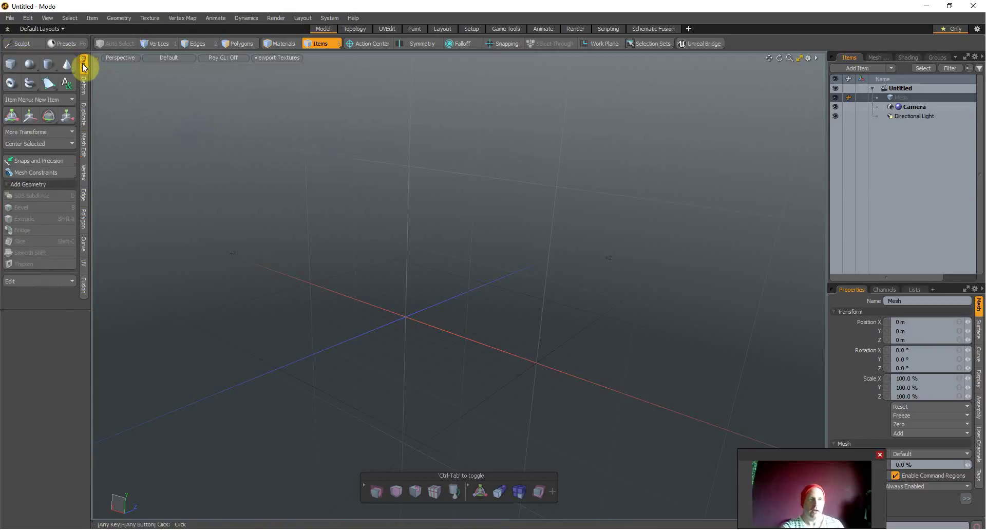
{"action": "left_click", "coordinate": [26, 69]}
{"action": "left_click_drag", "start_coordinate": [430, 279], "coordinate": [345, 339]}
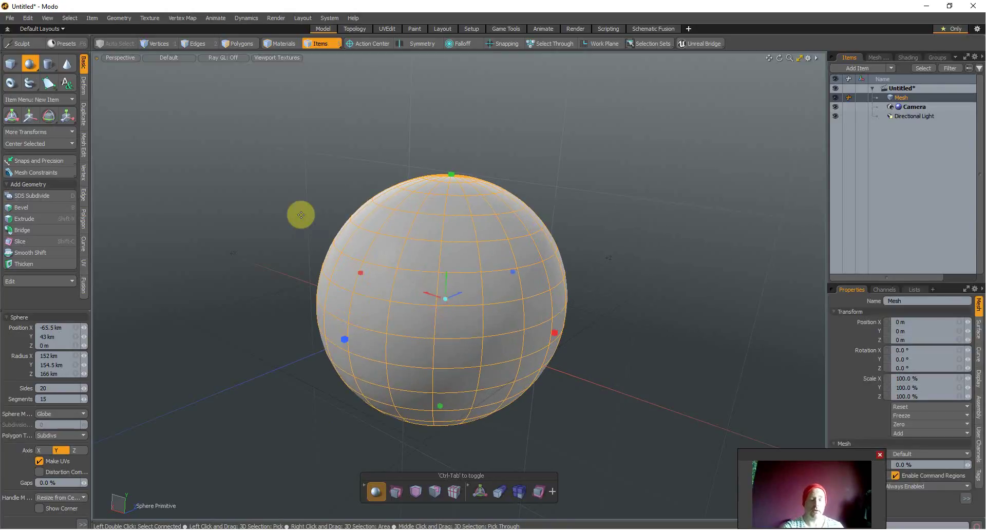
Orbit around the sphere in Modo, and do the same in the Perspective view of 3ds Max.
{"action": "key", "text": "alt"}
{"action": "mouse_move", "coordinate": [330, 219]}
{"action": "left_mouse_down", "text": "alt"}
{"action": "mouse_move", "coordinate": [280, 231]}
{"action": "mouse_move", "coordinate": [335, 220]}
{"action": "mouse_move", "coordinate": [339, 205]}
{"action": "left_mouse_up", "text": "alt"}
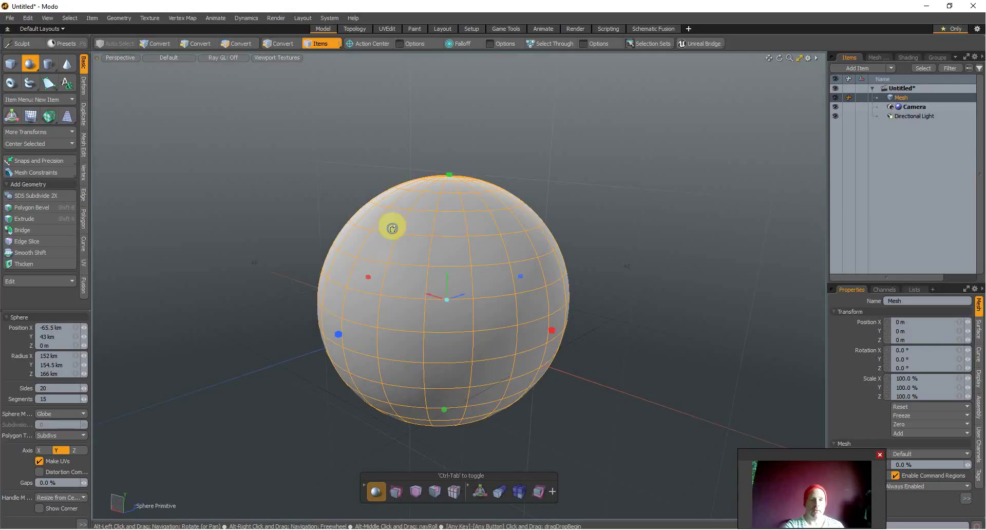
{"action": "left_click_drag", "start_coordinate": [392, 228], "coordinate": [434, 294], "text": "alt"}
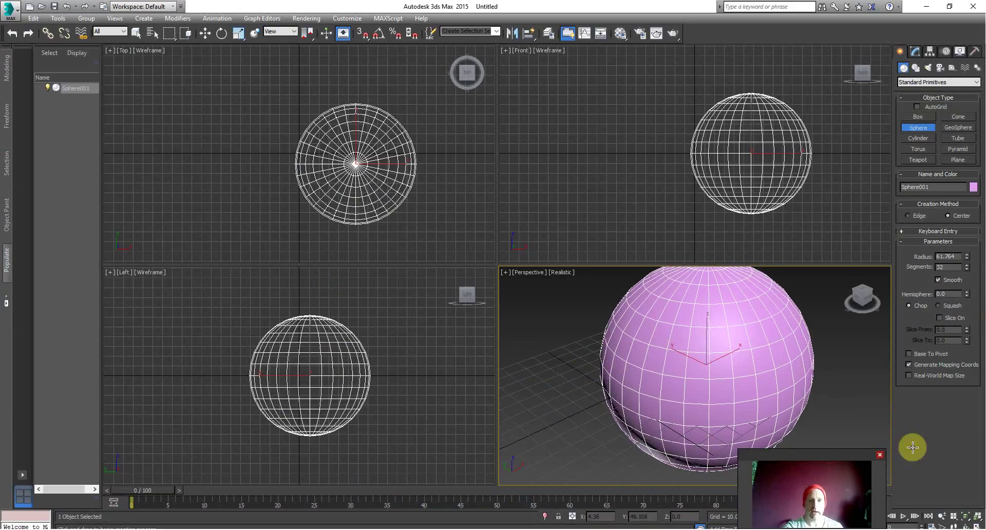
{"action": "left_click", "coordinate": [964, 525]}
{"action": "left_click_drag", "start_coordinate": [742, 374], "coordinate": [711, 379]}
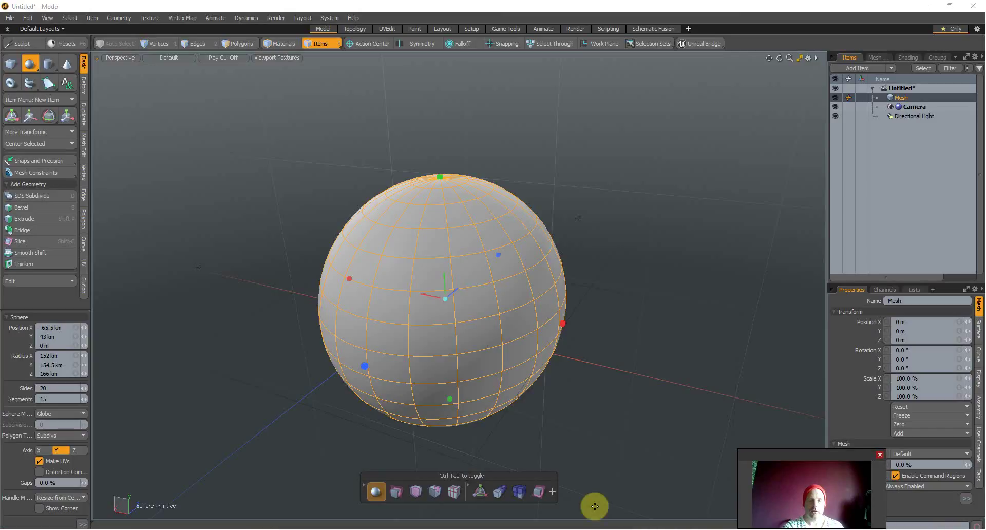
Zoom in and out on the sphere in Modo and in the Perspective view of 3ds Max.
{"action": "scroll", "coordinate": [433, 298], "scroll_direction": "down", "scroll_amount": 4}
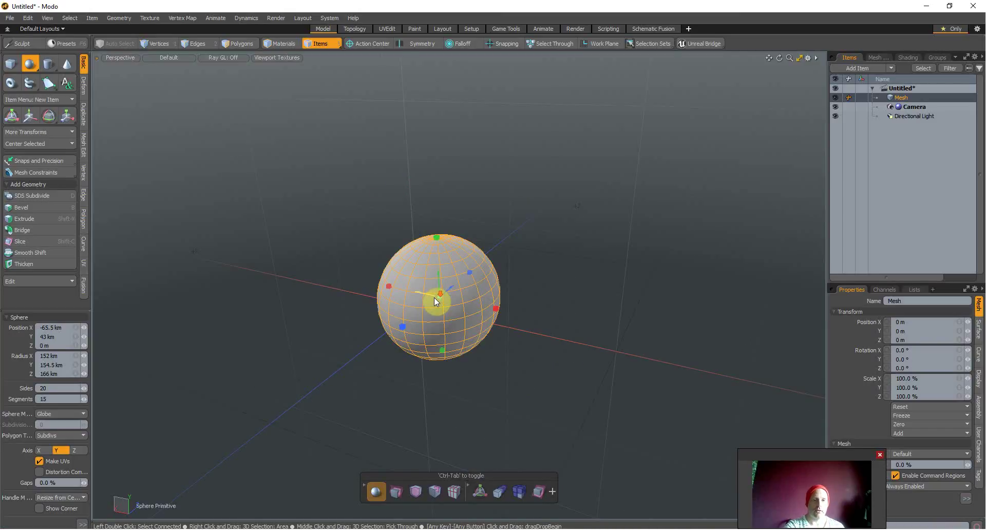
{"action": "scroll", "coordinate": [433, 298], "scroll_direction": "up", "scroll_amount": 8}
{"action": "scroll", "coordinate": [433, 297], "scroll_direction": "down", "scroll_amount": 5}
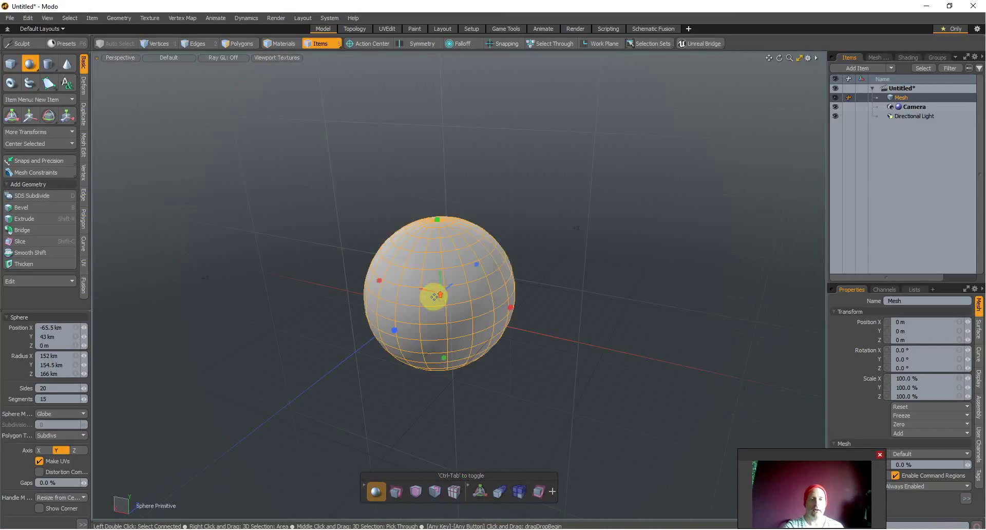
{"action": "scroll", "coordinate": [544, 470], "scroll_direction": "up", "scroll_amount": 5}
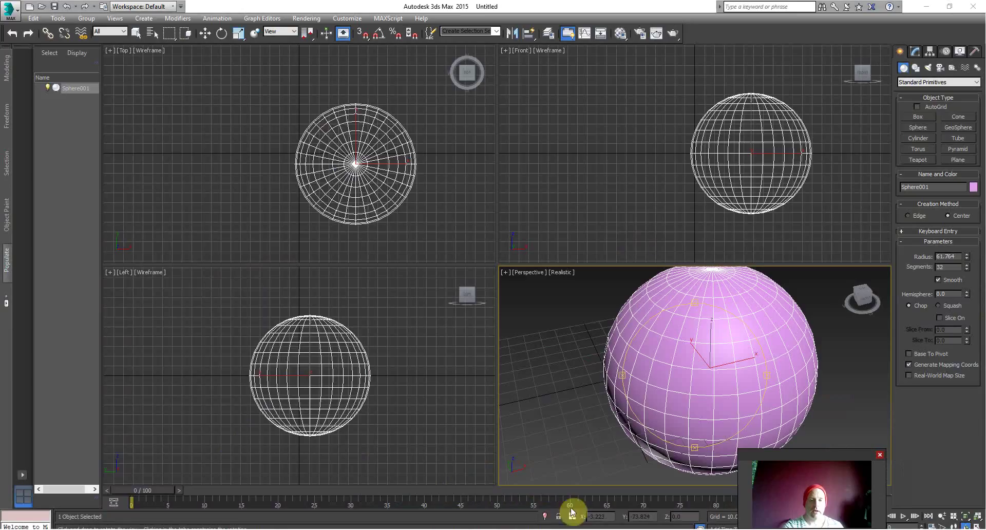
{"action": "left_click_drag", "start_coordinate": [600, 429], "coordinate": [624, 409]}
{"action": "scroll", "coordinate": [628, 409], "scroll_direction": "down", "scroll_amount": 3}
{"action": "scroll", "coordinate": [720, 363], "scroll_direction": "down", "scroll_amount": 1}
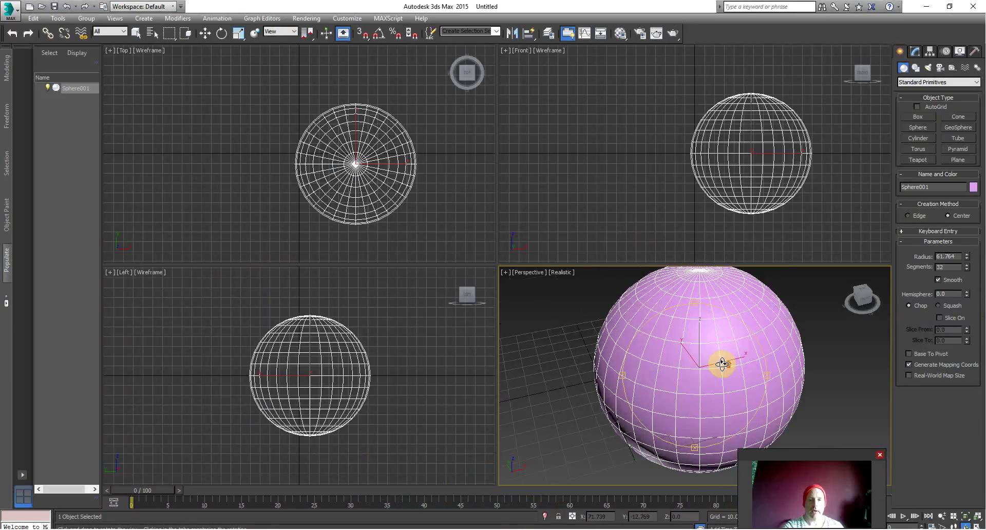
{"action": "scroll", "coordinate": [700, 365], "scroll_direction": "down", "scroll_amount": 2}
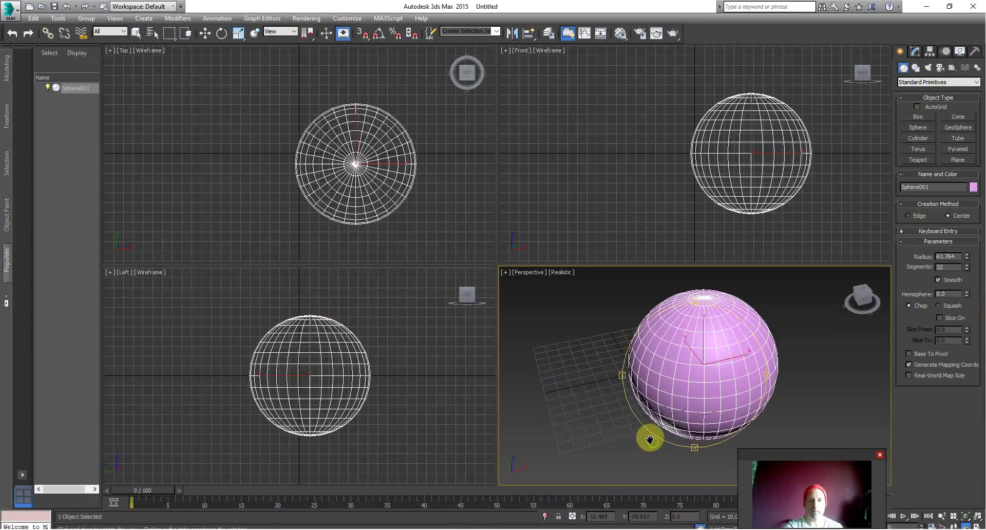
Pan the Perspective view around the sphere in 3ds Max, and pan the view in Modo as well.
{"action": "left_click_drag", "start_coordinate": [649, 436], "coordinate": [562, 395]}
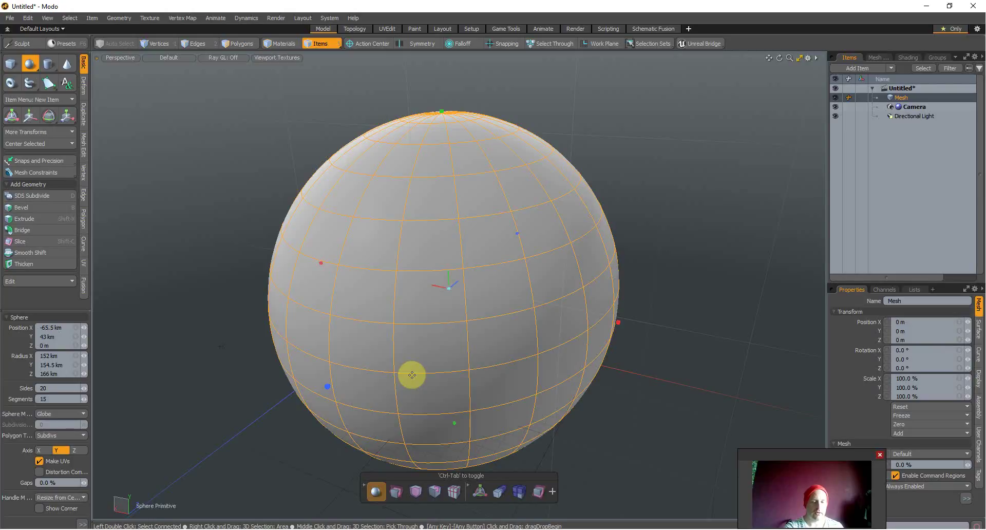
{"action": "left_click_drag", "start_coordinate": [411, 364], "coordinate": [535, 396], "text": "alt+shift"}
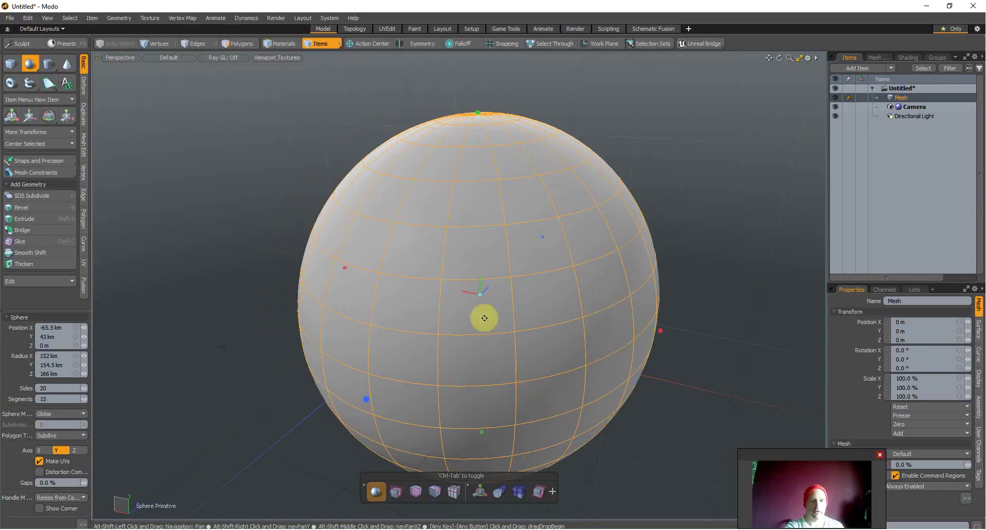
{"action": "left_click_drag", "start_coordinate": [288, 238], "coordinate": [476, 188], "text": "alt+shift"}
{"action": "left_click_drag", "start_coordinate": [424, 204], "coordinate": [434, 236], "text": "alt+shift"}
Examine the Modo sphere from several angles and at different zoom levels.
{"action": "scroll", "coordinate": [465, 264], "scroll_direction": "down", "scroll_amount": 3}
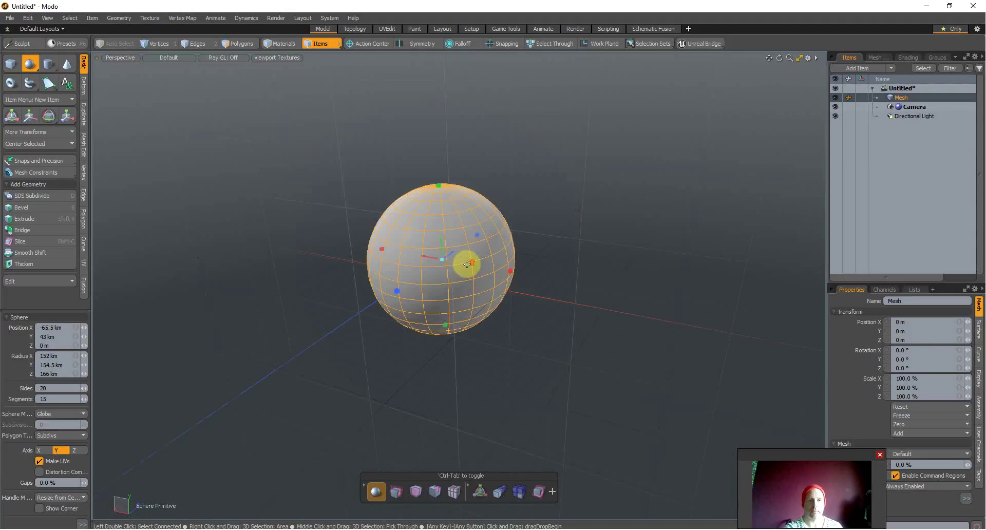
{"action": "scroll", "coordinate": [469, 264], "scroll_direction": "up", "scroll_amount": 4}
{"action": "scroll", "coordinate": [459, 256], "scroll_direction": "down", "scroll_amount": 4}
{"action": "scroll", "coordinate": [360, 206], "scroll_direction": "up", "scroll_amount": 3}
{"action": "scroll", "coordinate": [392, 223], "scroll_direction": "down", "scroll_amount": 1}
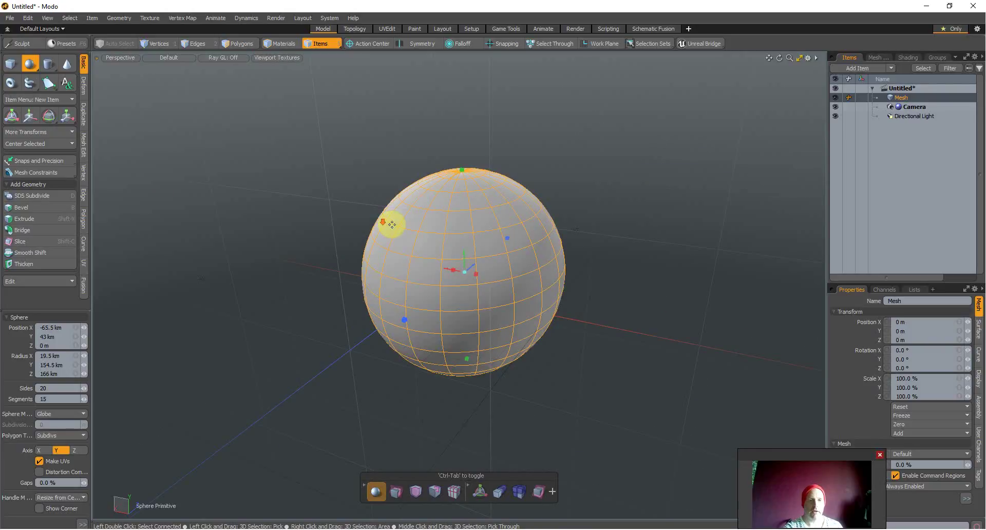
{"action": "left_click_drag", "start_coordinate": [416, 240], "coordinate": [433, 285], "text": "alt"}
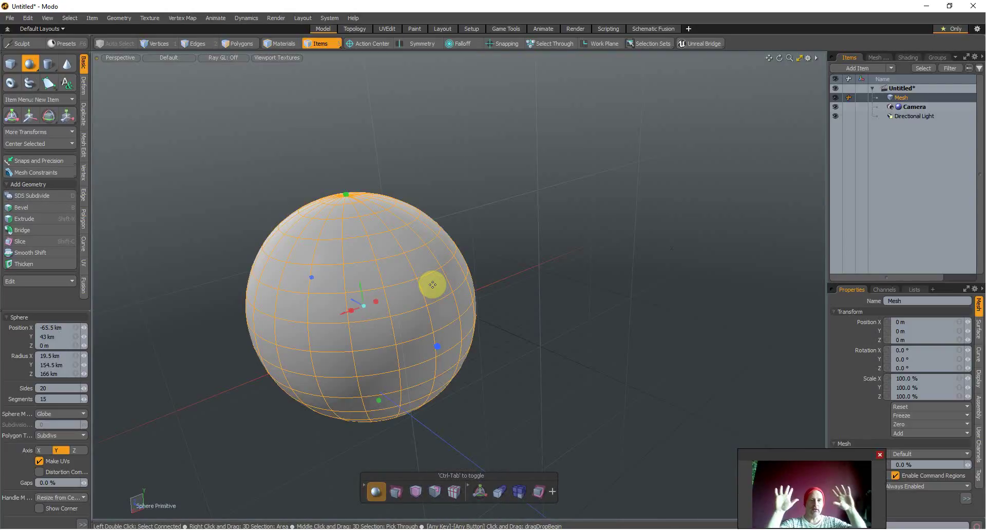
{"action": "left_click_drag", "start_coordinate": [433, 285], "coordinate": [385, 274], "text": "alt"}
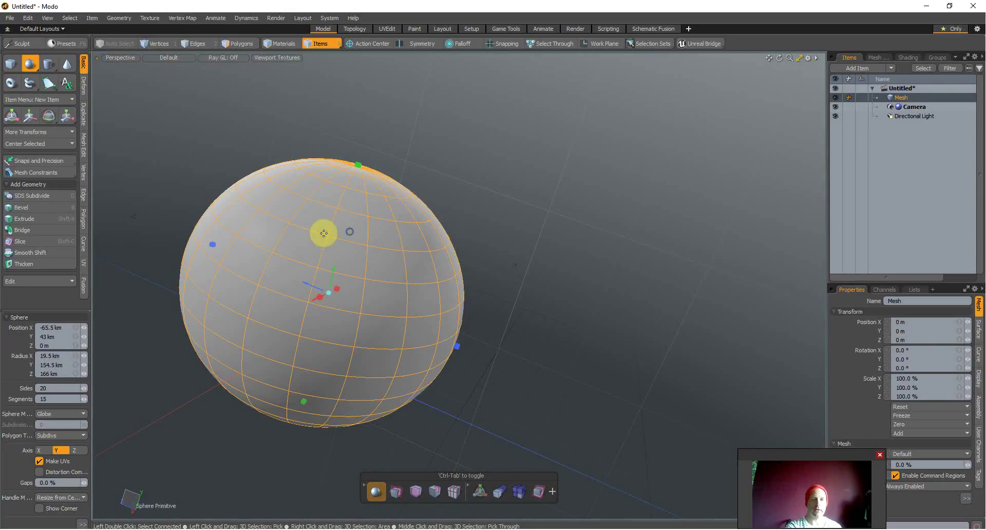
{"action": "left_click_drag", "start_coordinate": [328, 235], "coordinate": [455, 288], "text": "alt"}
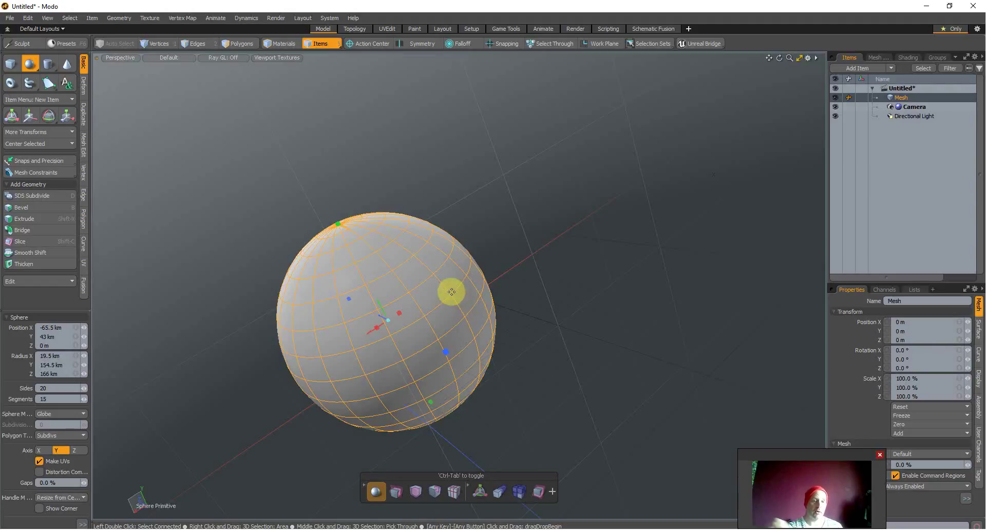
{"action": "scroll", "coordinate": [331, 241], "scroll_direction": "down", "scroll_amount": 3}
{"action": "scroll", "coordinate": [332, 241], "scroll_direction": "up", "scroll_amount": 3}
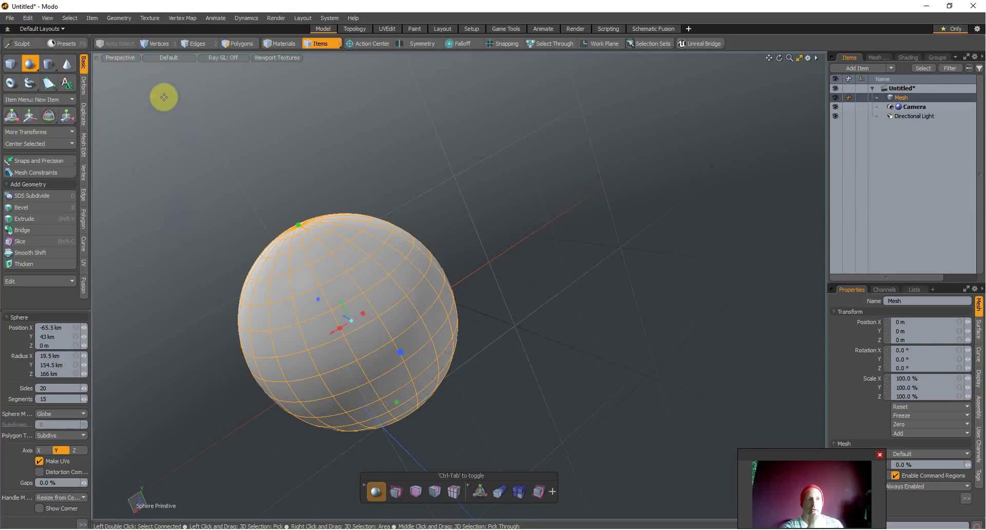
Switch Modo to vertex selection and select six adjacent vertices bordering two neighbouring polygons on the sphere's upper part.
{"action": "left_click", "coordinate": [153, 45]}
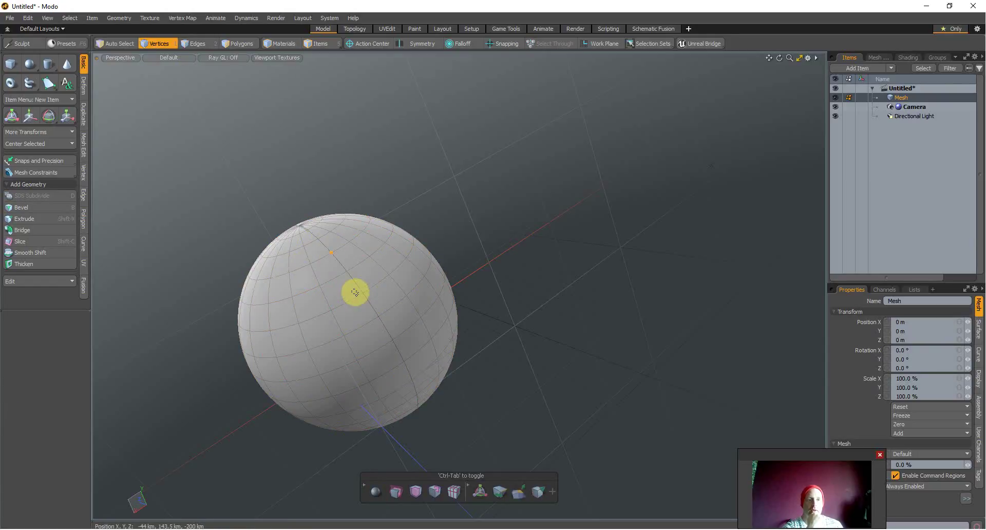
{"action": "left_click", "coordinate": [347, 271]}
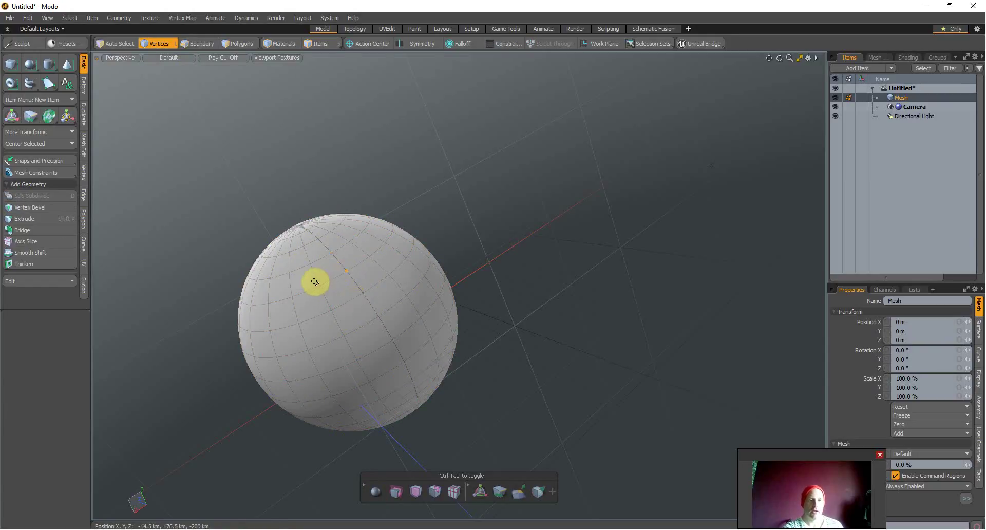
{"action": "left_click", "coordinate": [309, 264], "text": "shift"}
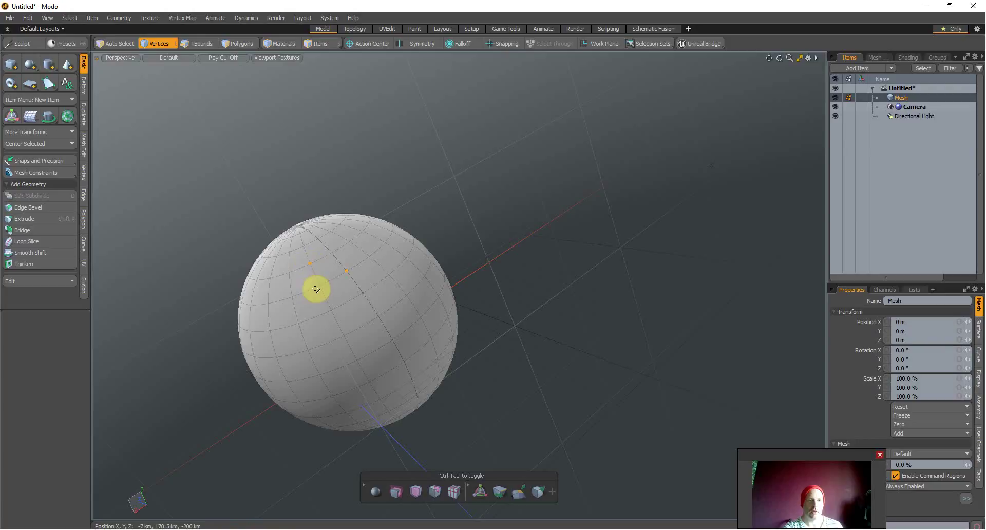
{"action": "left_click", "coordinate": [319, 285], "text": "shift"}
{"action": "left_click", "coordinate": [330, 254], "text": "shift"}
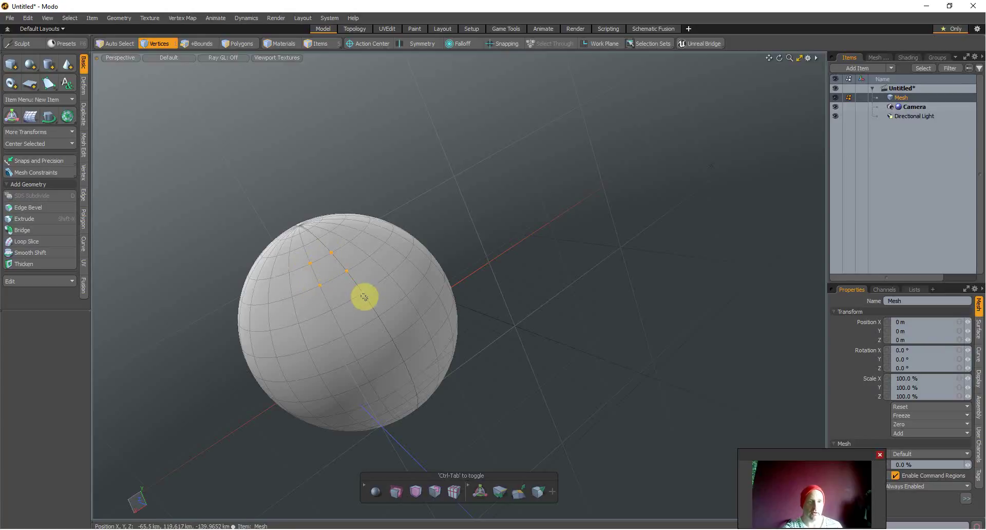
{"action": "left_click", "coordinate": [363, 293], "text": "shift"}
{"action": "left_click", "coordinate": [330, 310], "text": "shift"}
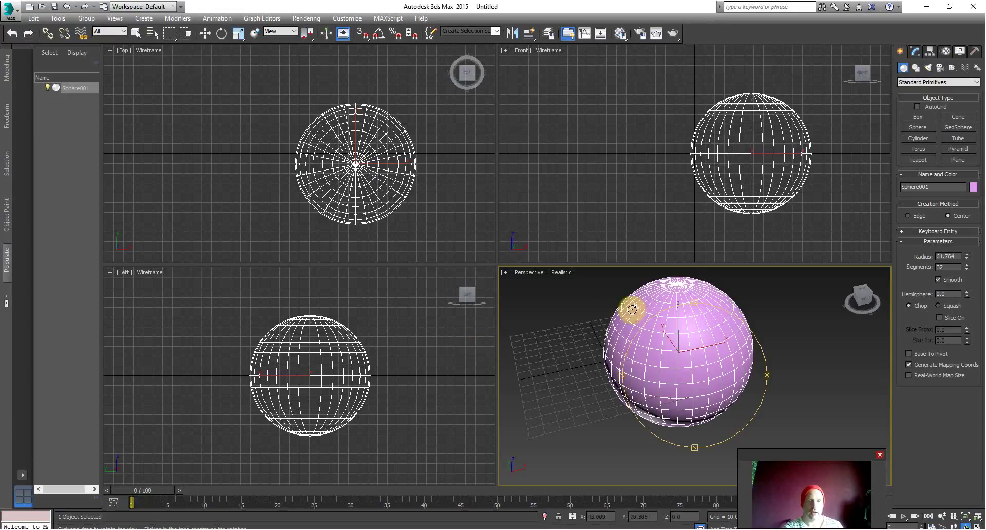
Switch to 3ds Max, convert the sphere to an Editable Poly and enter its Vertex sub-object level.
{"action": "scroll", "coordinate": [648, 331], "scroll_direction": "up", "scroll_amount": 2}
{"action": "left_click", "coordinate": [917, 52]}
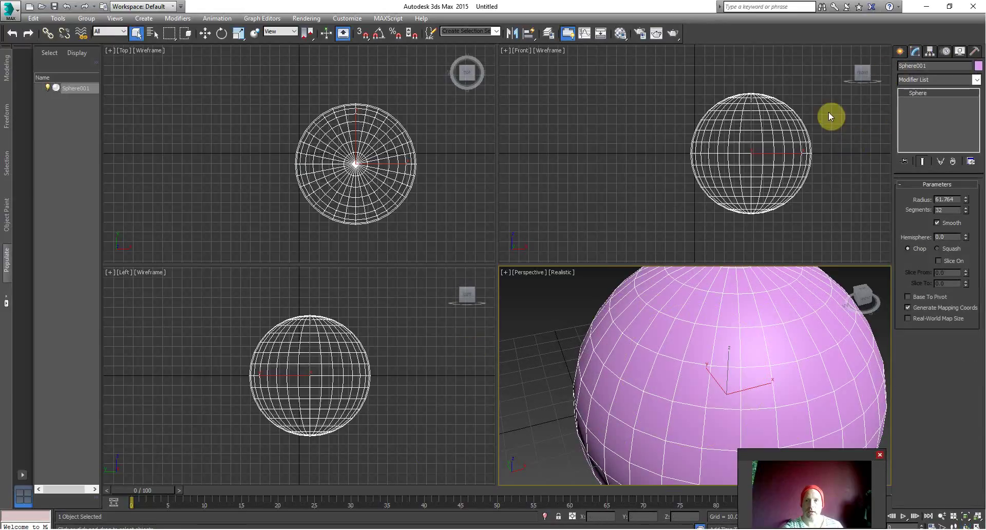
{"action": "right_click", "coordinate": [643, 321]}
{"action": "mouse_move", "coordinate": [677, 423]}
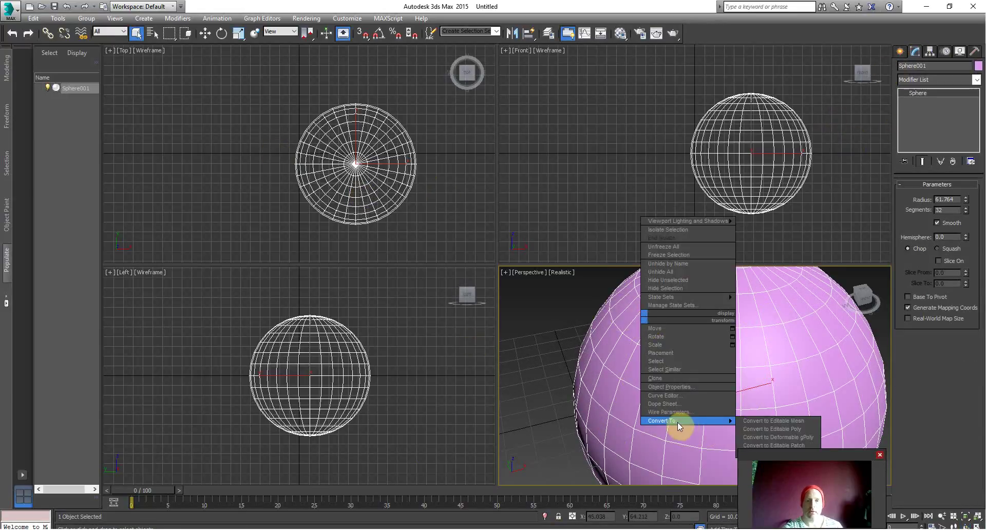
{"action": "left_click", "coordinate": [745, 432]}
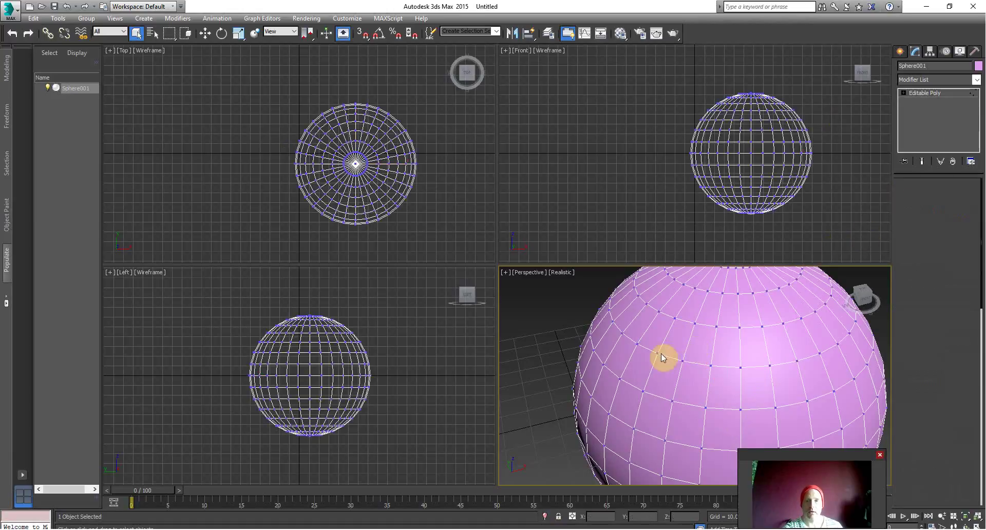
{"action": "key", "text": "1"}
{"action": "left_click", "coordinate": [715, 325]}
{"action": "left_click", "coordinate": [740, 327], "text": "shift"}
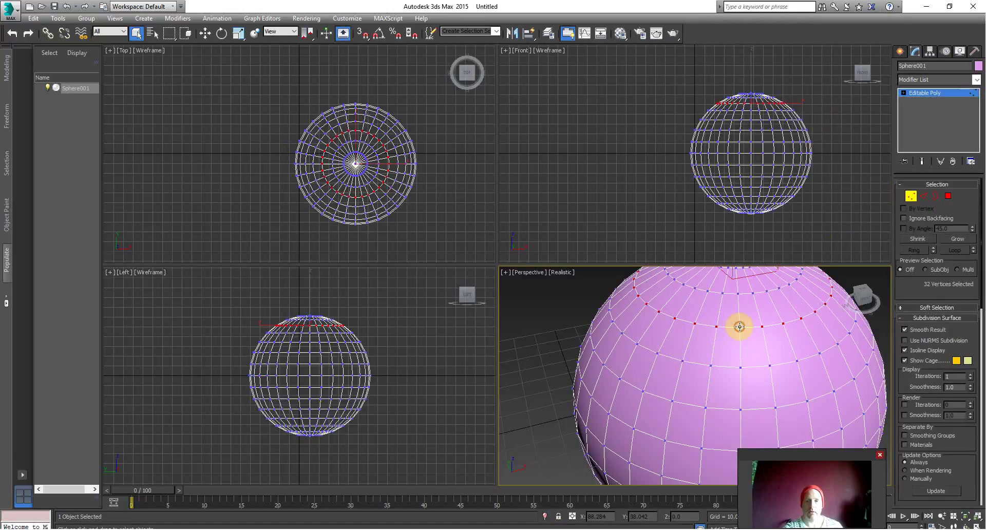
{"action": "left_click", "coordinate": [721, 340]}
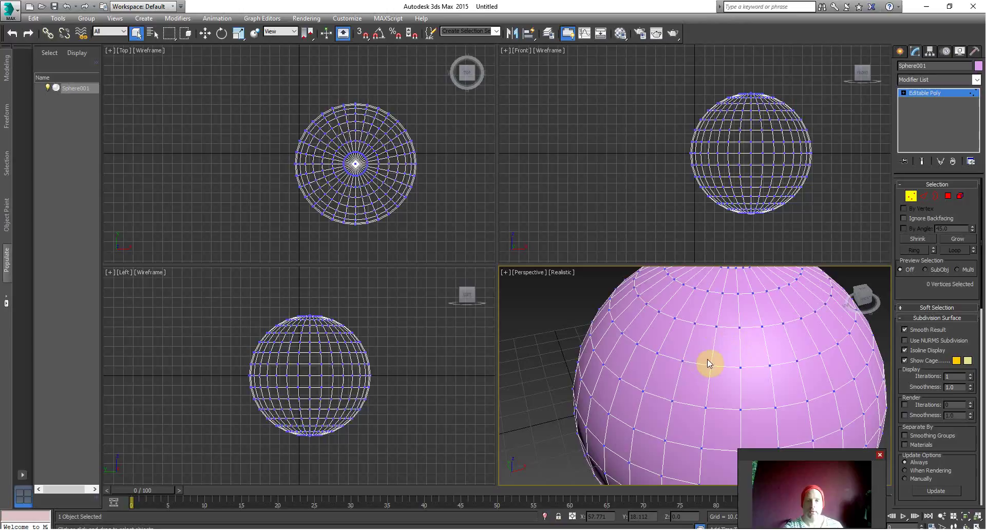
Select the four corner vertices of one polygon on the front upper part of the sphere.
{"action": "left_click", "coordinate": [711, 365]}
{"action": "left_click", "coordinate": [741, 368], "text": "ctrl"}
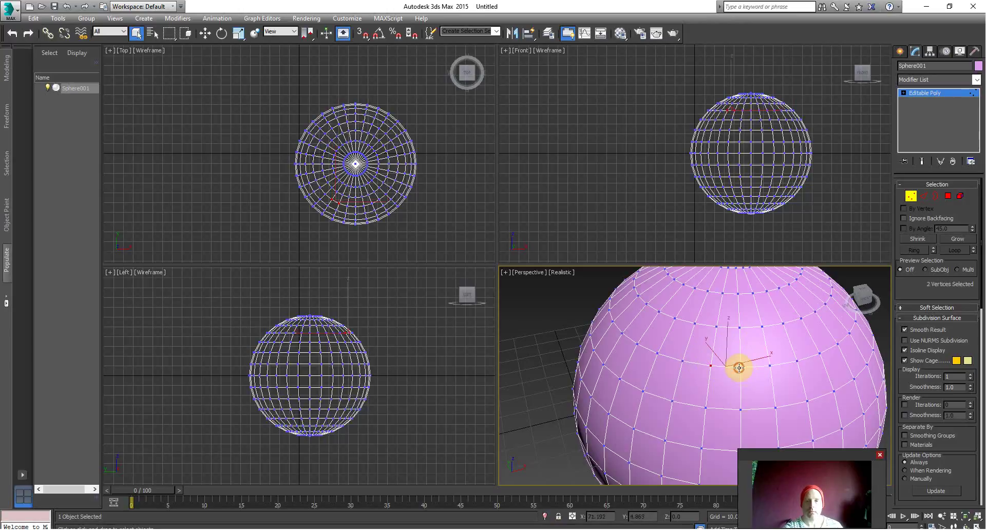
{"action": "left_click", "coordinate": [741, 409], "text": "ctrl"}
{"action": "left_click", "coordinate": [706, 407], "text": "ctrl"}
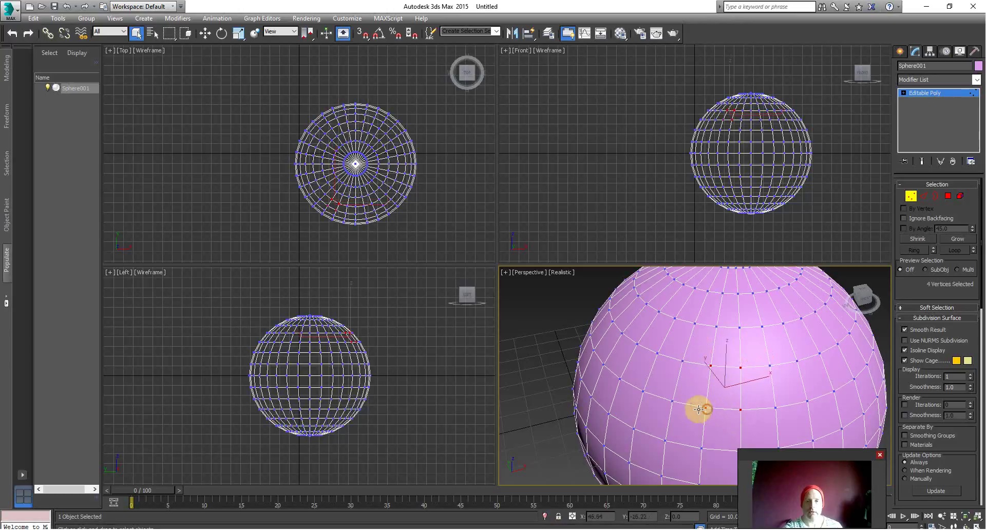
Add the two vertices bordering the neighbouring polygon to the selection, then switch to Edge level and select four horizontal edges above them.
{"action": "left_click", "coordinate": [672, 401], "text": "ctrl"}
{"action": "left_click", "coordinate": [683, 361], "text": "ctrl"}
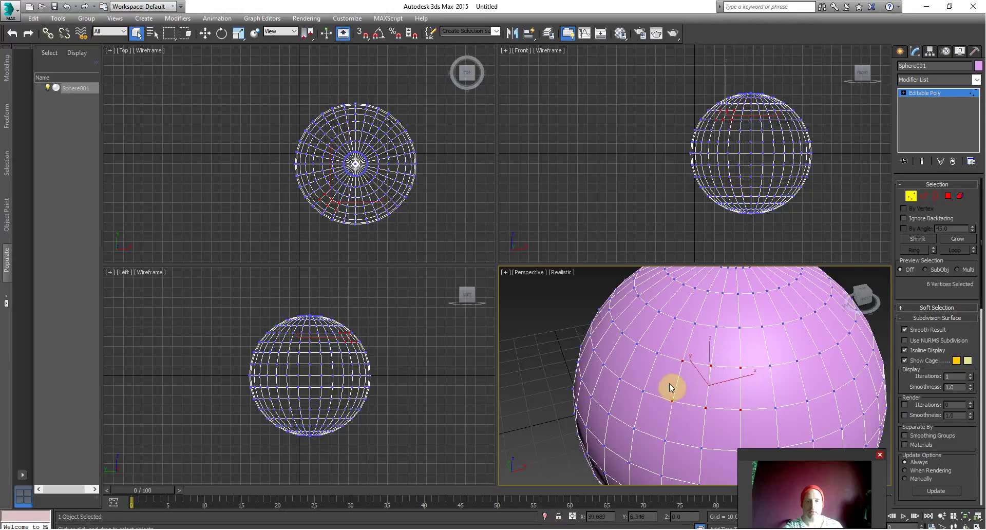
{"action": "left_click", "coordinate": [912, 196]}
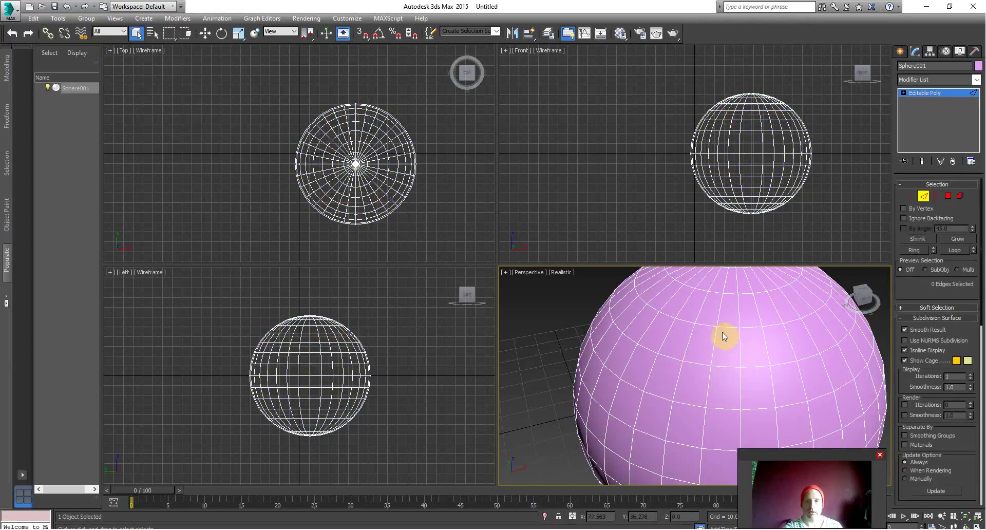
{"action": "left_click", "coordinate": [723, 328]}
{"action": "left_click", "coordinate": [726, 365], "text": "ctrl"}
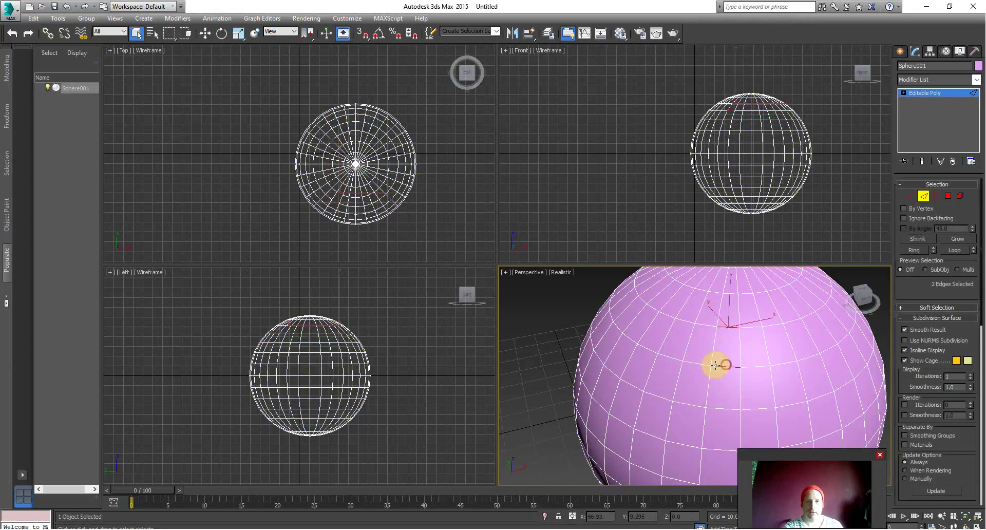
{"action": "left_click", "coordinate": [695, 359], "text": "ctrl"}
{"action": "left_click", "coordinate": [707, 324], "text": "ctrl"}
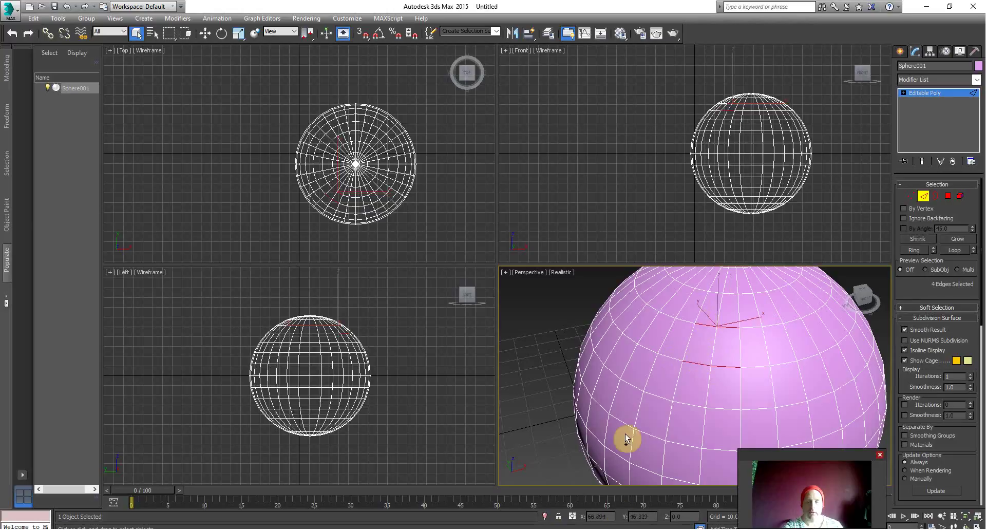
Switch to Modo and replace the vertex selection with four neighbouring vertices on the sphere's front.
{"action": "left_click", "coordinate": [622, 529]}
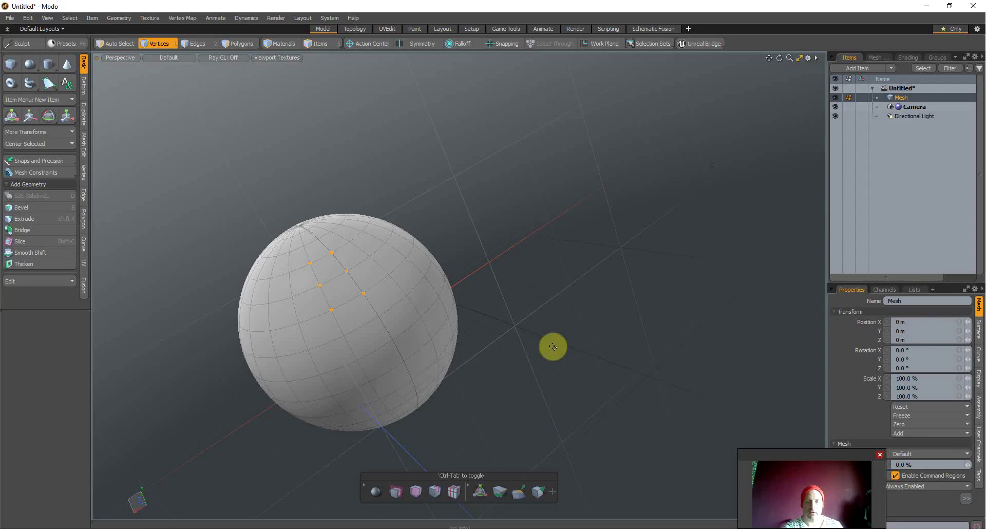
{"action": "left_click", "coordinate": [298, 323]}
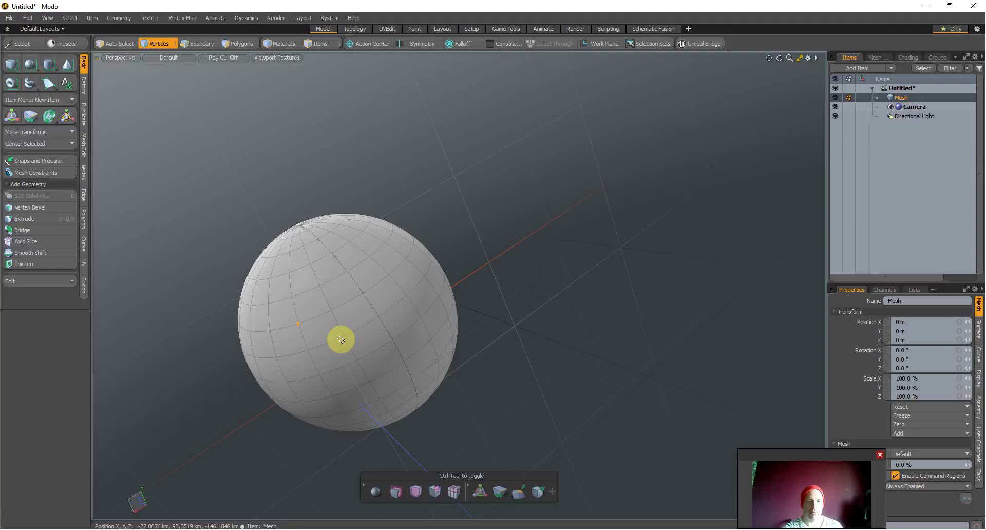
{"action": "left_click", "coordinate": [328, 309], "text": "ctrl+shift"}
{"action": "left_click", "coordinate": [345, 336], "text": "shift"}
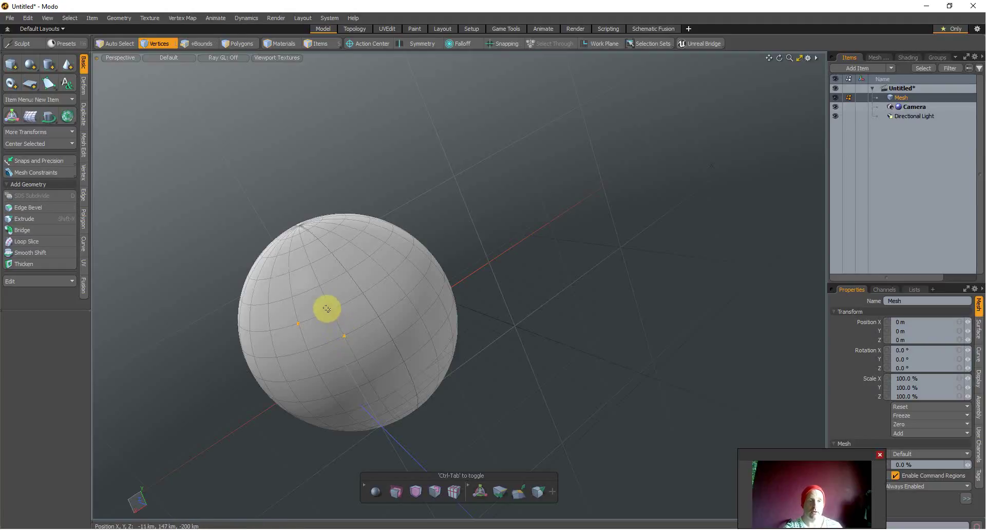
{"action": "left_click", "coordinate": [331, 310], "text": "shift"}
{"action": "left_click", "coordinate": [362, 292], "text": "shift"}
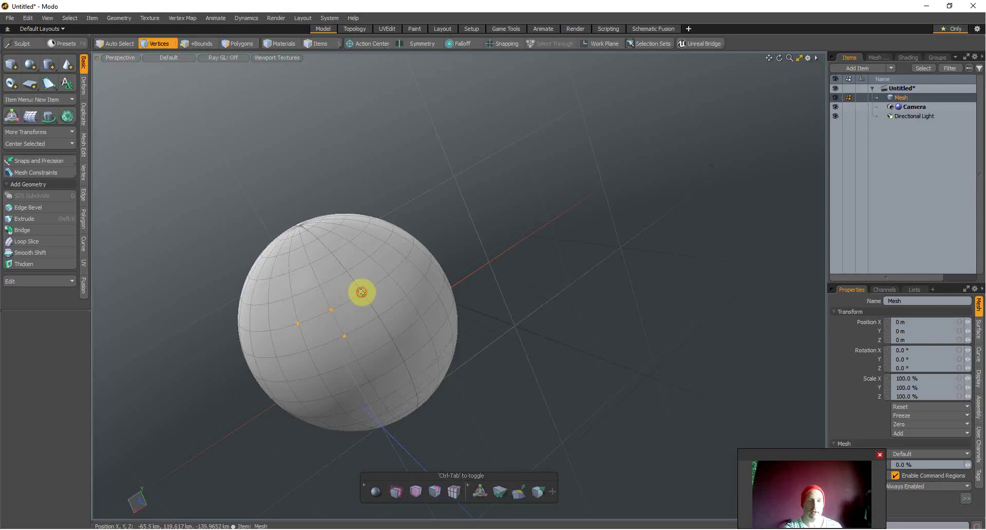
Switch Modo to edge selection and select three horizontal edges stacked above one another on the sphere's upper front.
{"action": "left_click", "coordinate": [201, 44]}
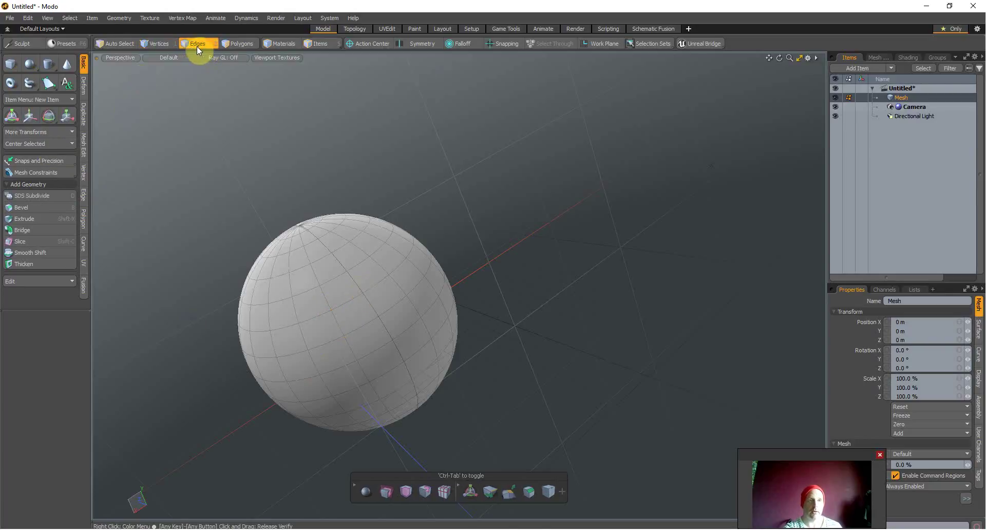
{"action": "left_click", "coordinate": [327, 287]}
{"action": "left_click", "coordinate": [344, 306], "text": "shift"}
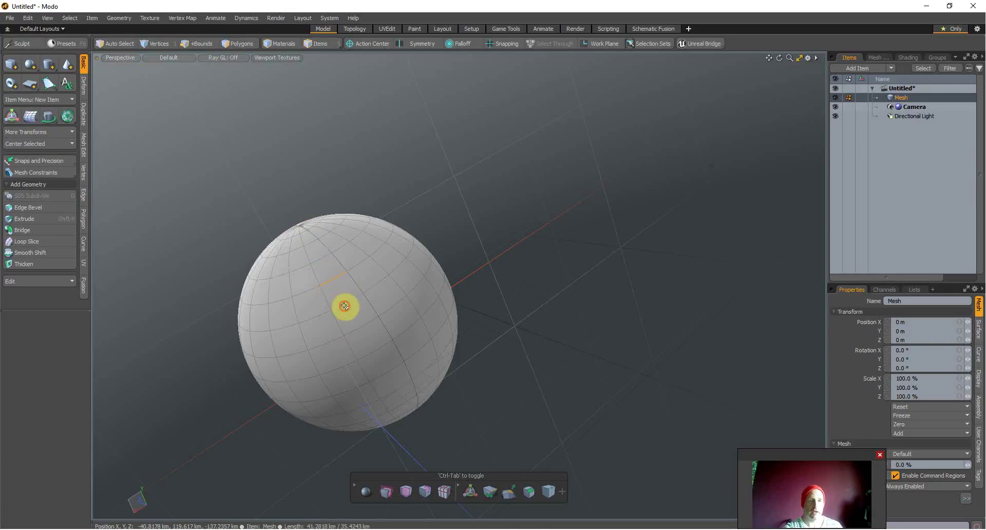
{"action": "left_click", "coordinate": [356, 327], "text": "shift"}
{"action": "scroll", "coordinate": [380, 242], "scroll_direction": "down", "scroll_amount": 2}
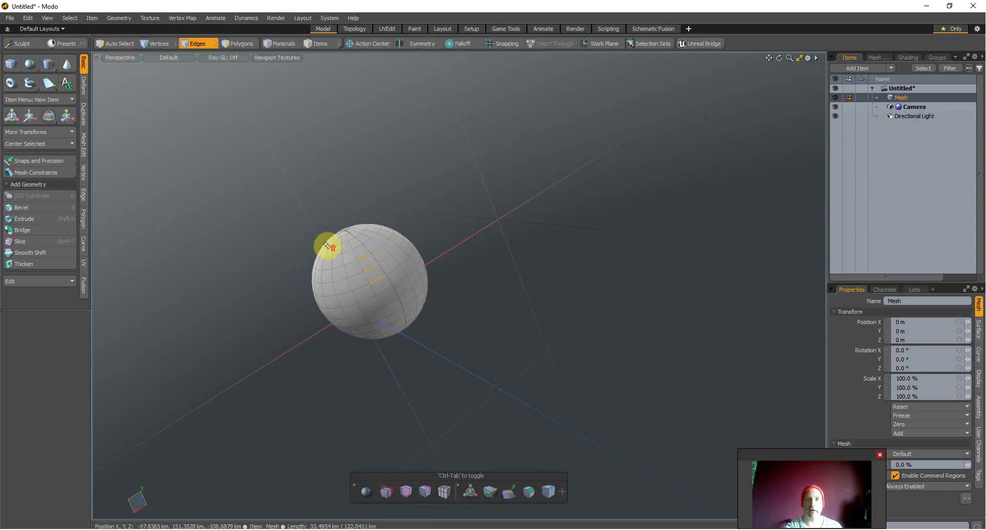
{"action": "scroll", "coordinate": [336, 242], "scroll_direction": "up", "scroll_amount": 3}
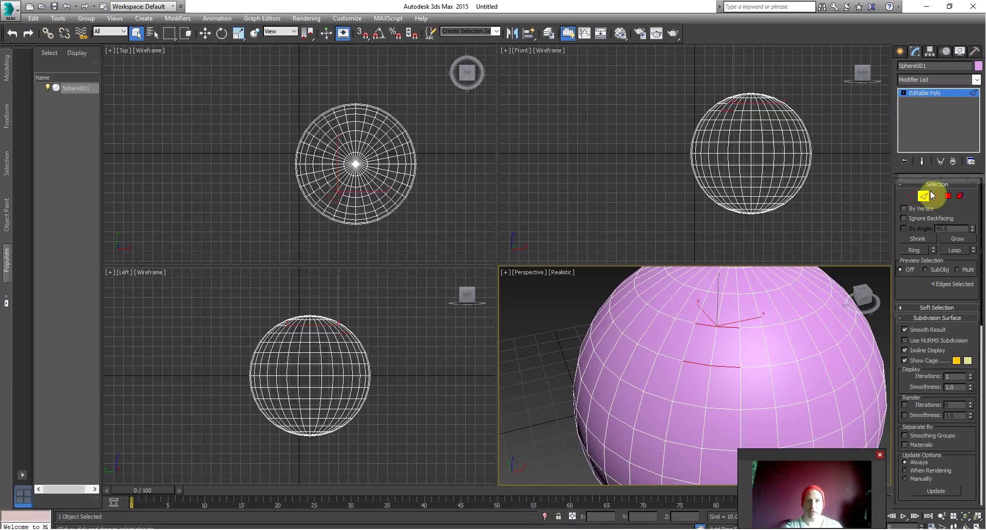
In 3ds Max, leave the Edge sub-object level and try a Camera Map (WSM) modifier on the sphere, deleting it again.
{"action": "left_click", "coordinate": [923, 196]}
{"action": "left_click", "coordinate": [919, 93]}
{"action": "left_click", "coordinate": [977, 80]}
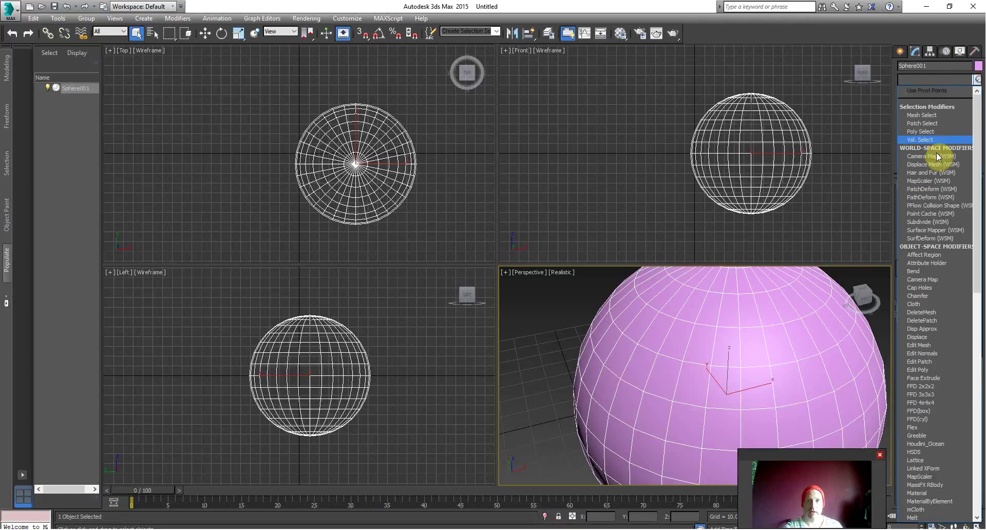
{"action": "left_click", "coordinate": [925, 124]}
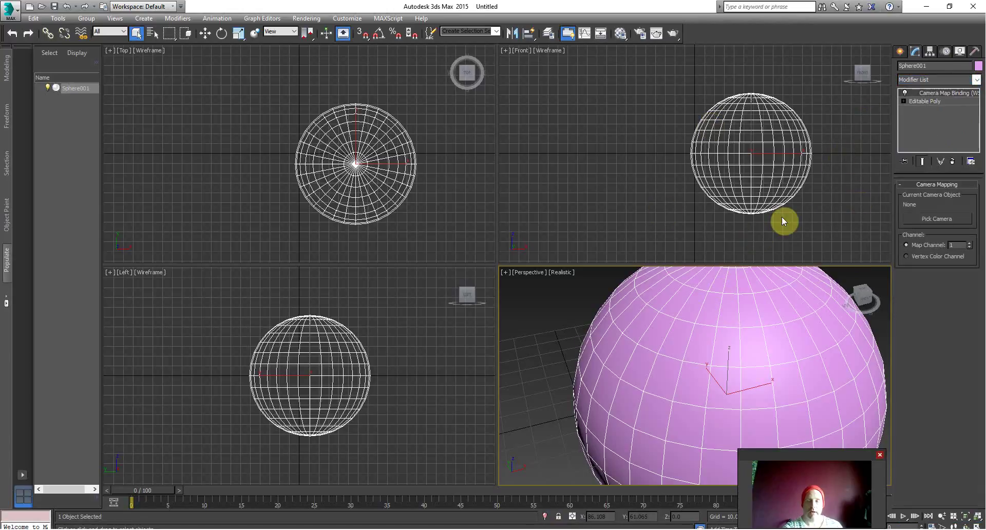
{"action": "left_click", "coordinate": [952, 161]}
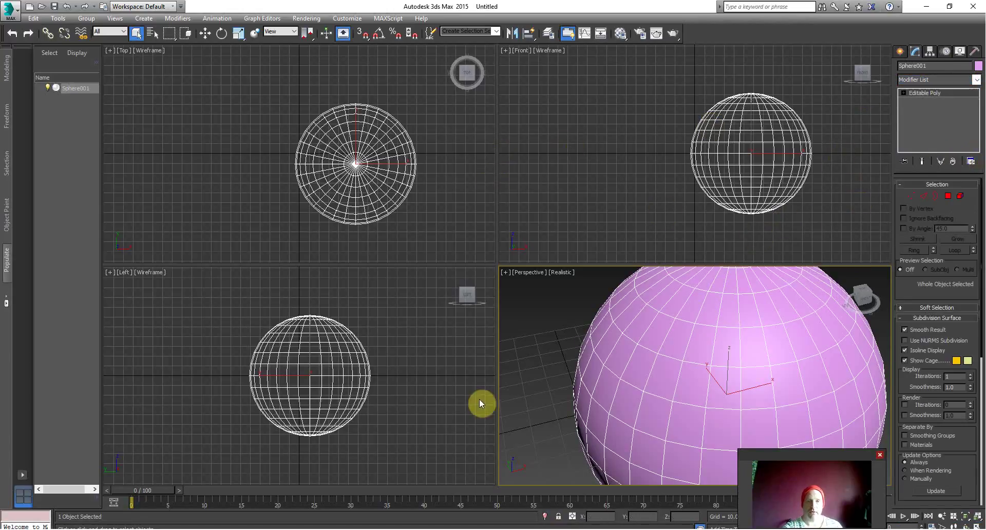
Switch to Modo and examine the sphere with its selected edges from several angles and zoom levels.
{"action": "key", "text": "alt+Tab"}
{"action": "scroll", "coordinate": [408, 251], "scroll_direction": "down", "scroll_amount": 2}
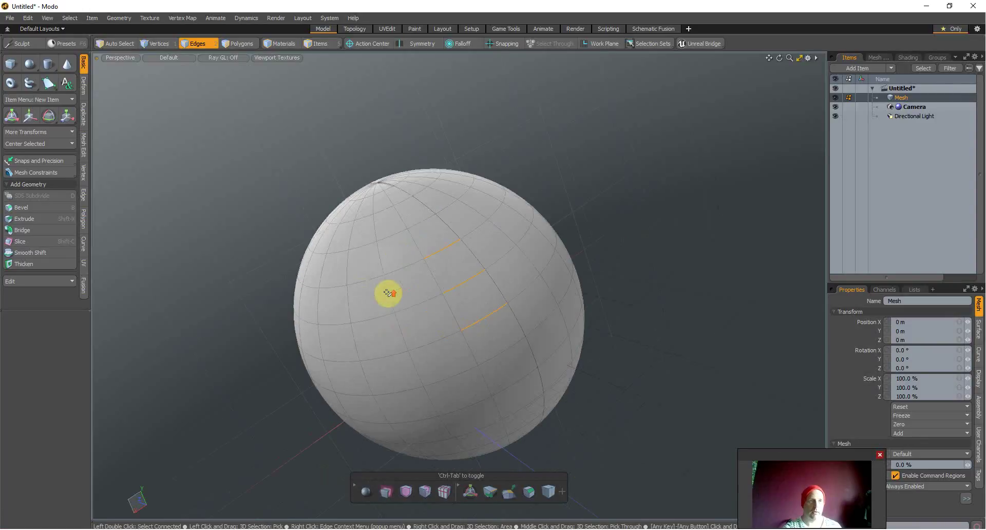
{"action": "scroll", "coordinate": [388, 291], "scroll_direction": "up", "scroll_amount": 2}
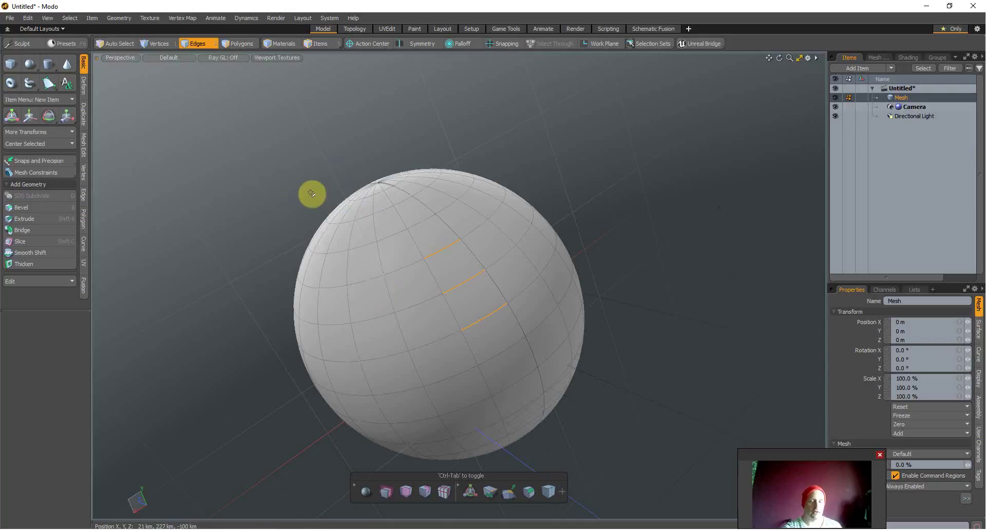
{"action": "left_click_drag", "start_coordinate": [302, 169], "coordinate": [375, 189], "text": "alt"}
{"action": "left_click", "coordinate": [444, 188]}
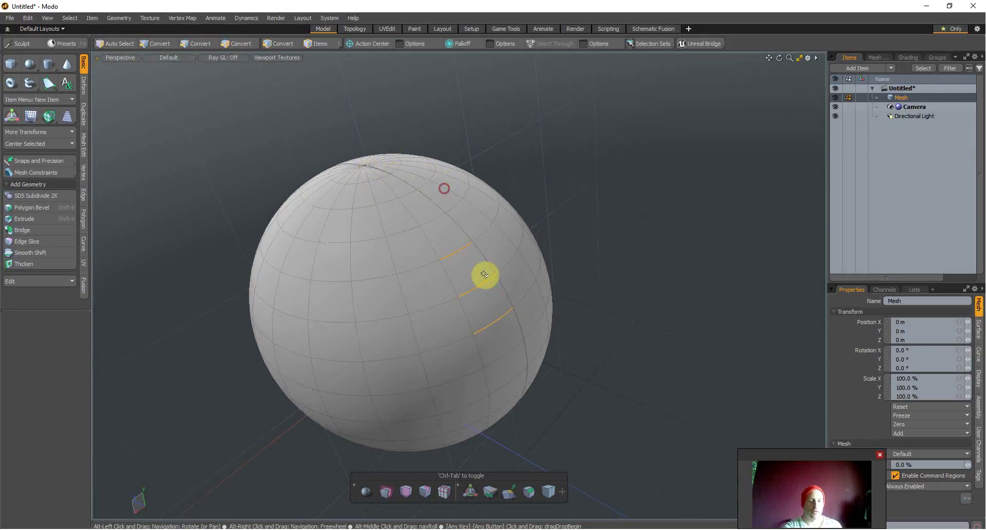
{"action": "left_click_drag", "start_coordinate": [484, 274], "coordinate": [523, 370], "text": "alt"}
Switch to 3ds Max and examine the sphere by panning and orbiting the Perspective view.
{"action": "left_click", "coordinate": [596, 529]}
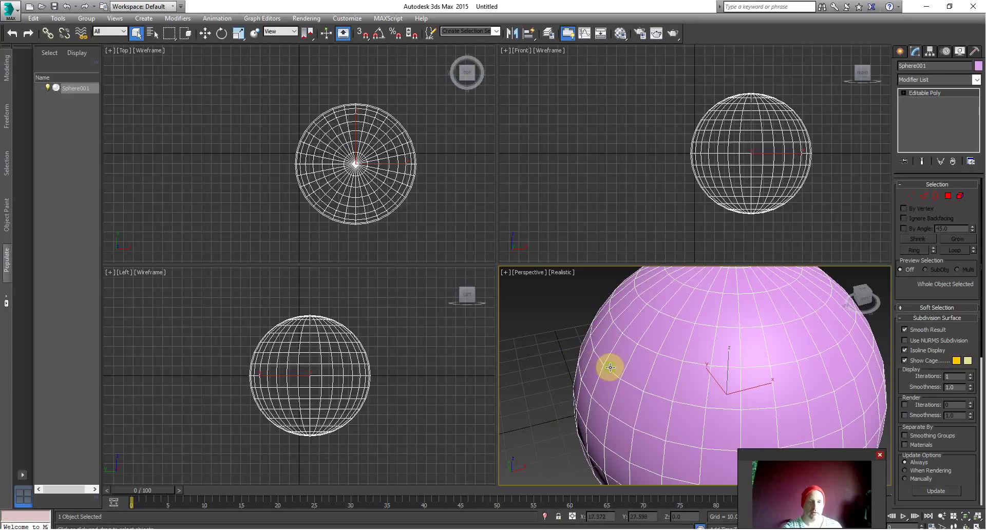
{"action": "middle_click_drag", "start_coordinate": [611, 368], "coordinate": [580, 359]}
{"action": "left_click", "coordinate": [965, 526]}
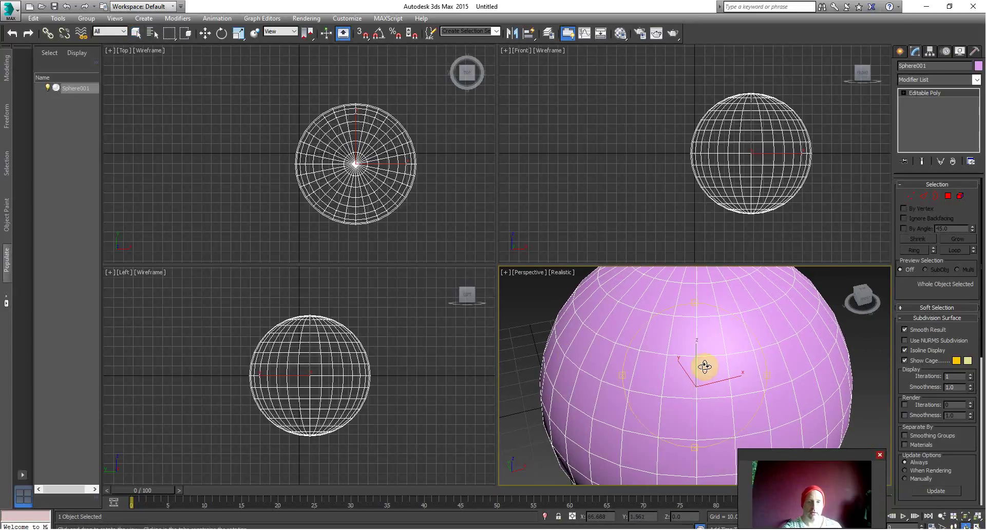
{"action": "left_click_drag", "start_coordinate": [711, 432], "coordinate": [682, 370]}
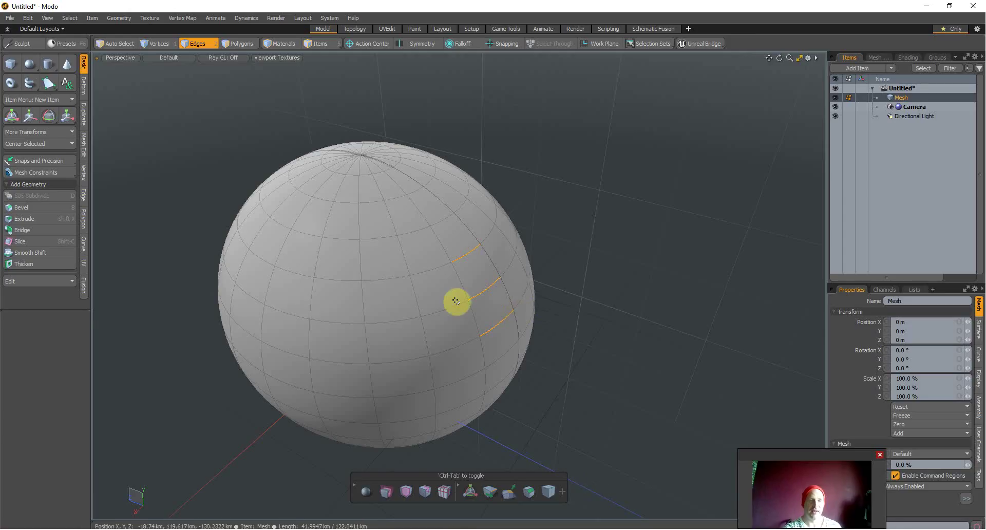
Switch to Modo, enter polygon selection and paint a selection over a large patch of polygons on the sphere's front.
{"action": "scroll", "coordinate": [457, 301], "scroll_direction": "down", "scroll_amount": 3}
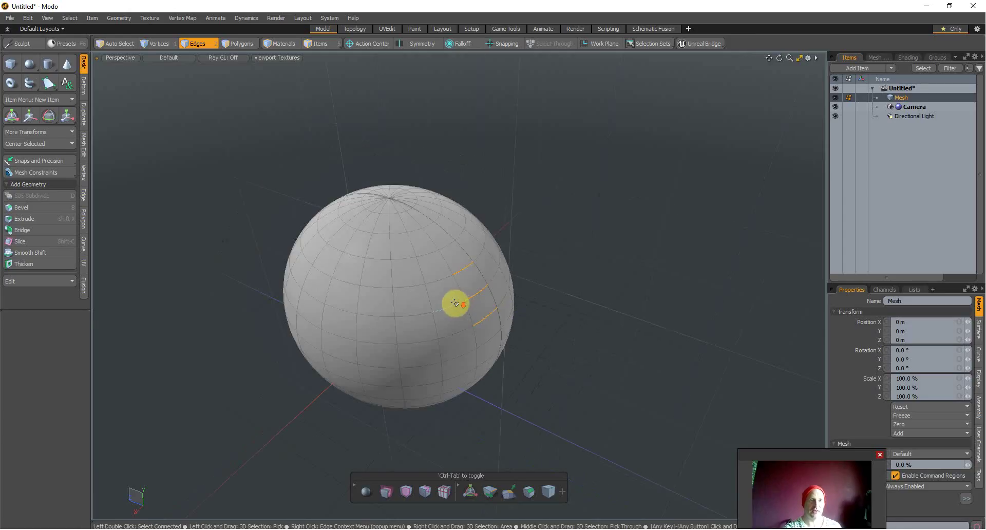
{"action": "scroll", "coordinate": [341, 242], "scroll_direction": "up", "scroll_amount": 3}
{"action": "left_click", "coordinate": [233, 44]}
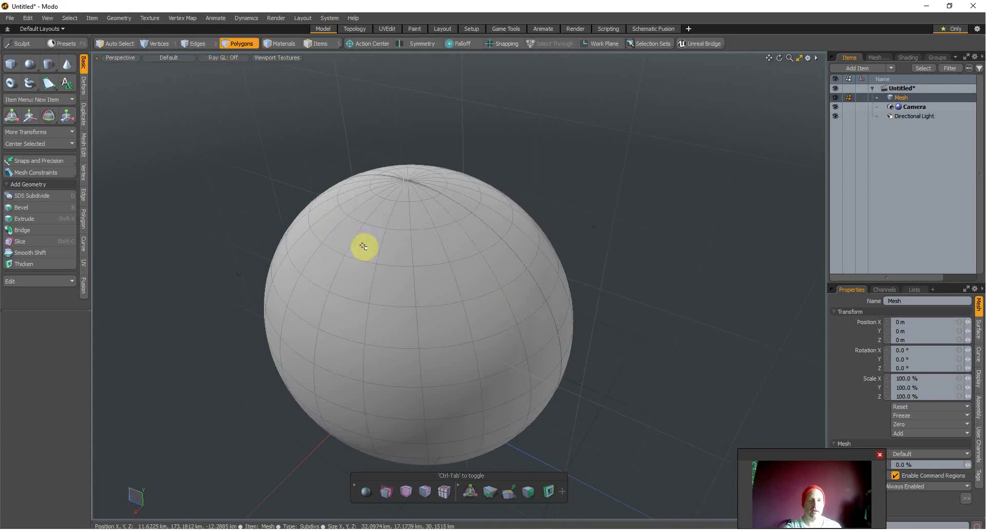
{"action": "mouse_move", "coordinate": [359, 246]}
{"action": "left_mouse_down"}
{"action": "mouse_move", "coordinate": [436, 245]}
{"action": "mouse_move", "coordinate": [437, 345]}
{"action": "mouse_move", "coordinate": [339, 306]}
{"action": "mouse_move", "coordinate": [372, 360]}
{"action": "mouse_move", "coordinate": [436, 400]}
{"action": "mouse_move", "coordinate": [487, 353]}
{"action": "mouse_move", "coordinate": [308, 226]}
{"action": "mouse_move", "coordinate": [303, 271]}
{"action": "left_mouse_up"}
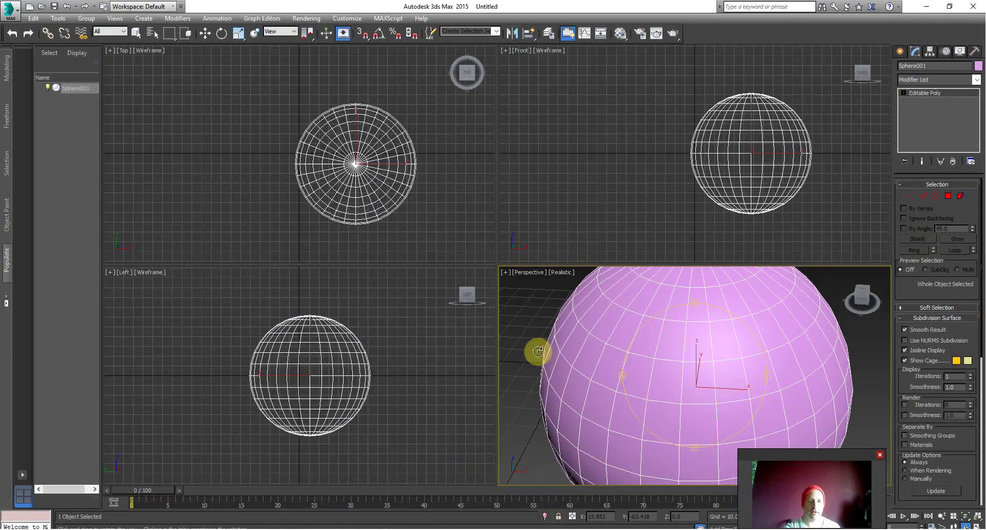
In 3ds Max, enter the Polygon sub-object level, region-select groups of polygons on the sphere and try another selection region shape.
{"action": "left_click", "coordinate": [948, 196]}
{"action": "left_click", "coordinate": [730, 377]}
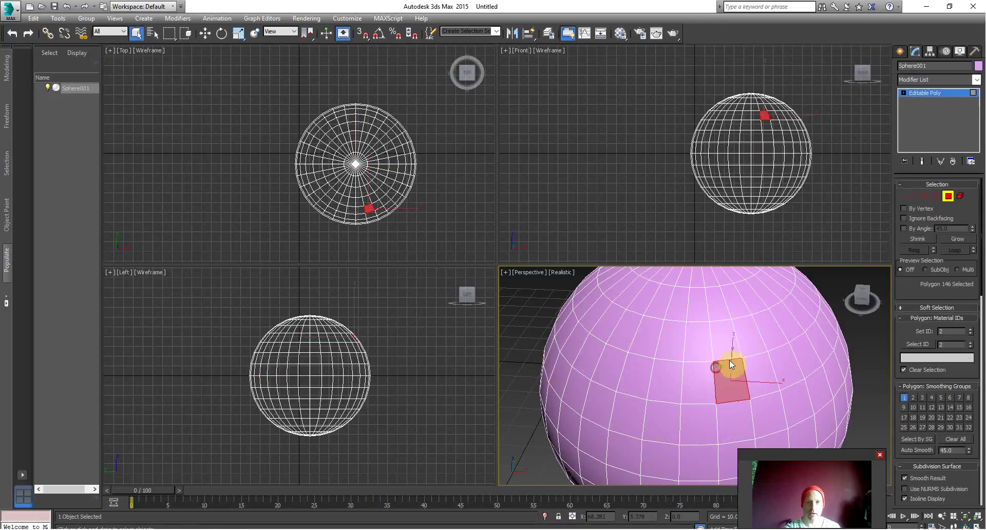
{"action": "left_click_drag", "start_coordinate": [659, 326], "coordinate": [658, 326]}
{"action": "left_click_drag", "start_coordinate": [627, 329], "coordinate": [718, 401]}
{"action": "left_click_drag", "start_coordinate": [673, 325], "coordinate": [777, 402]}
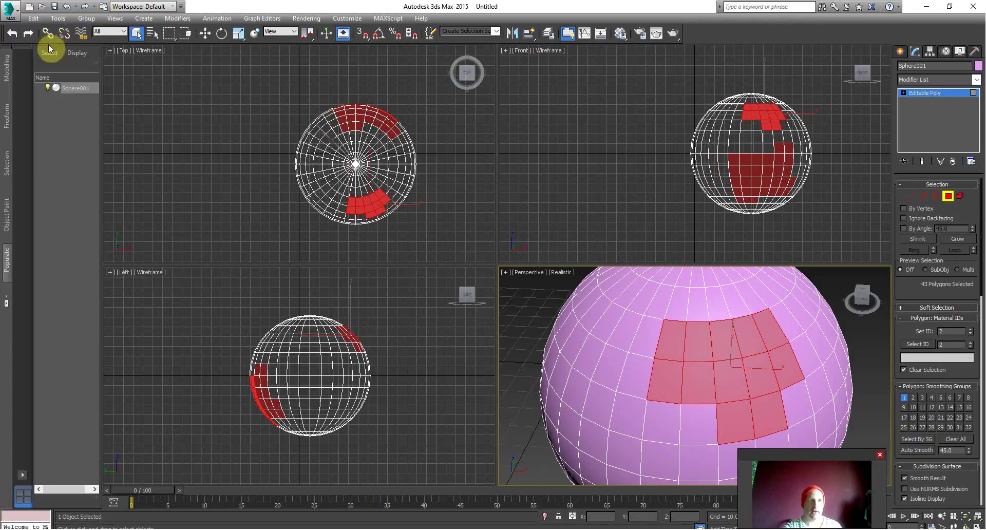
{"action": "left_click_drag", "start_coordinate": [169, 41], "coordinate": [169, 75]}
{"action": "mouse_move", "coordinate": [271, 153]}
{"action": "left_mouse_down"}
{"action": "mouse_move", "coordinate": [242, 216]}
{"action": "mouse_move", "coordinate": [255, 198]}
{"action": "mouse_move", "coordinate": [276, 238]}
{"action": "left_mouse_up"}
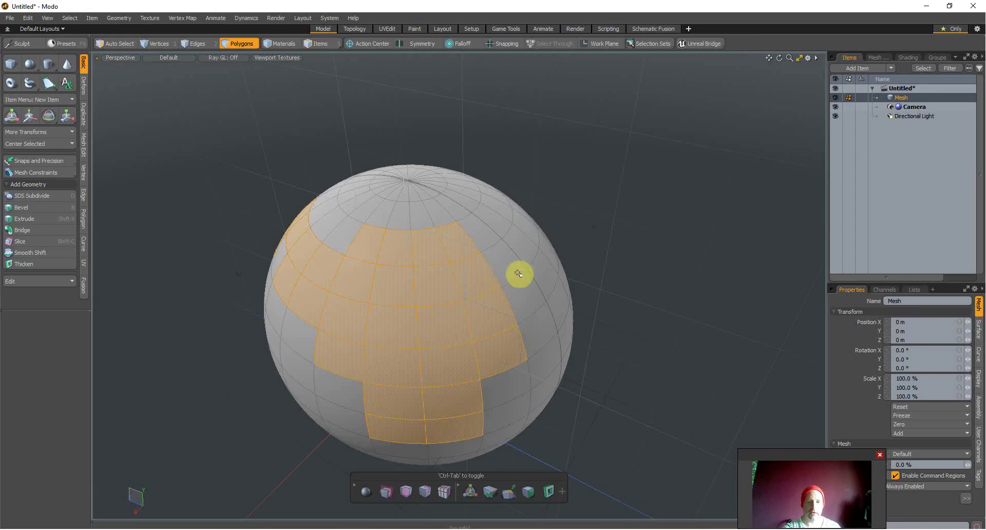
In Modo, clear the polygon selection and lasso different areas of the sphere, finishing with a large area over its upper part.
{"action": "left_click", "coordinate": [656, 268]}
{"action": "mouse_move", "coordinate": [669, 278]}
{"action": "right_mouse_down"}
{"action": "mouse_move", "coordinate": [701, 311]}
{"action": "mouse_move", "coordinate": [526, 347]}
{"action": "mouse_move", "coordinate": [579, 176]}
{"action": "mouse_move", "coordinate": [477, 149]}
{"action": "mouse_move", "coordinate": [731, 187]}
{"action": "mouse_move", "coordinate": [711, 248]}
{"action": "mouse_move", "coordinate": [660, 286]}
{"action": "mouse_move", "coordinate": [669, 317]}
{"action": "right_mouse_up"}
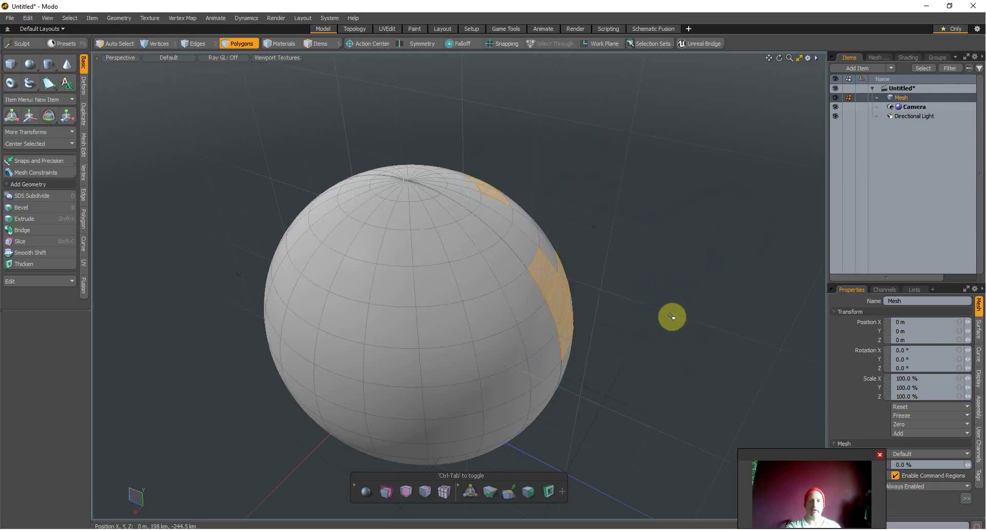
{"action": "mouse_move", "coordinate": [529, 128]}
{"action": "right_mouse_down"}
{"action": "mouse_move", "coordinate": [742, 256]}
{"action": "mouse_move", "coordinate": [399, 156]}
{"action": "mouse_move", "coordinate": [478, 98]}
{"action": "right_mouse_up"}
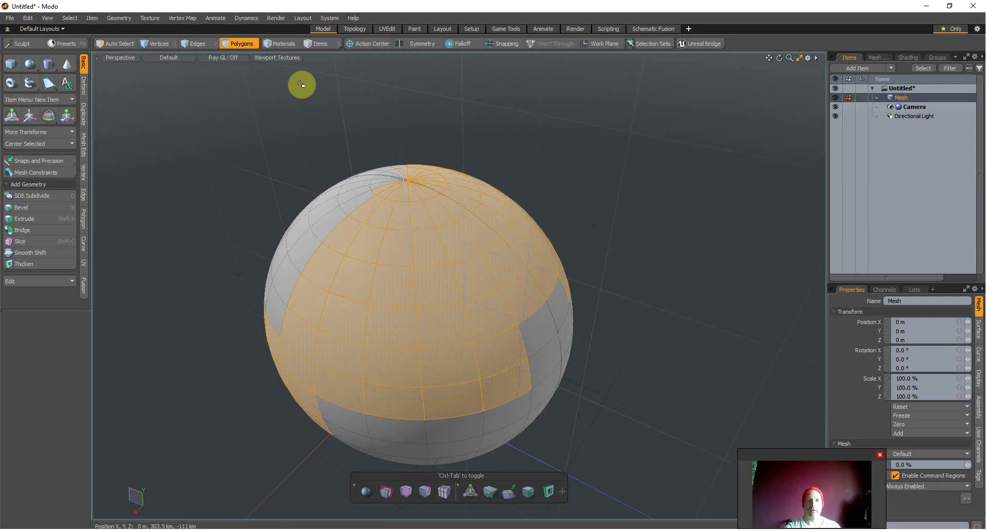
{"action": "left_click", "coordinate": [276, 58]}
{"action": "mouse_move", "coordinate": [534, 115]}
{"action": "right_mouse_down"}
{"action": "mouse_move", "coordinate": [635, 242]}
{"action": "mouse_move", "coordinate": [432, 447]}
{"action": "mouse_move", "coordinate": [439, 104]}
{"action": "mouse_move", "coordinate": [427, 83]}
{"action": "right_mouse_up"}
{"action": "scroll", "coordinate": [425, 174], "scroll_direction": "down", "scroll_amount": 4}
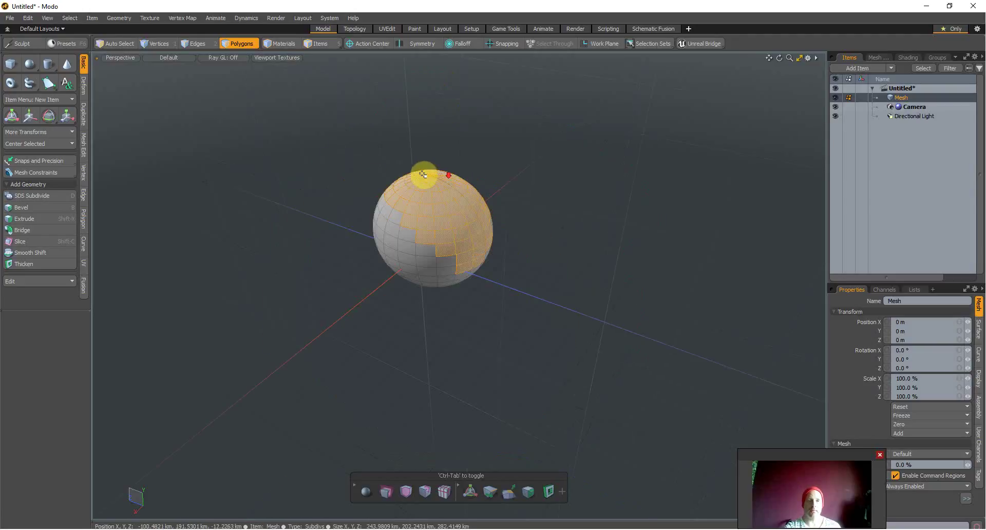
{"action": "scroll", "coordinate": [369, 179], "scroll_direction": "up", "scroll_amount": 4}
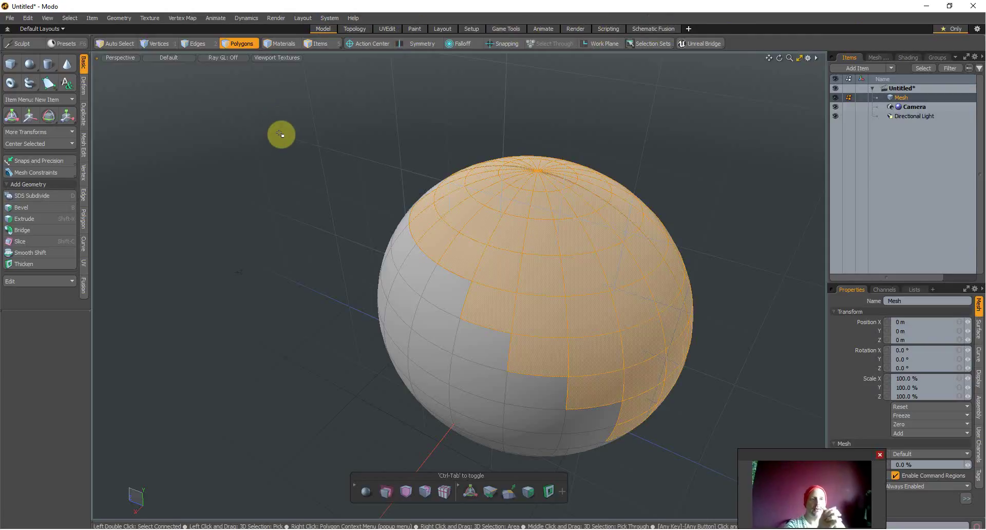
Open the Presets browser, look over the Templates presets and close it.
{"action": "left_click", "coordinate": [53, 43]}
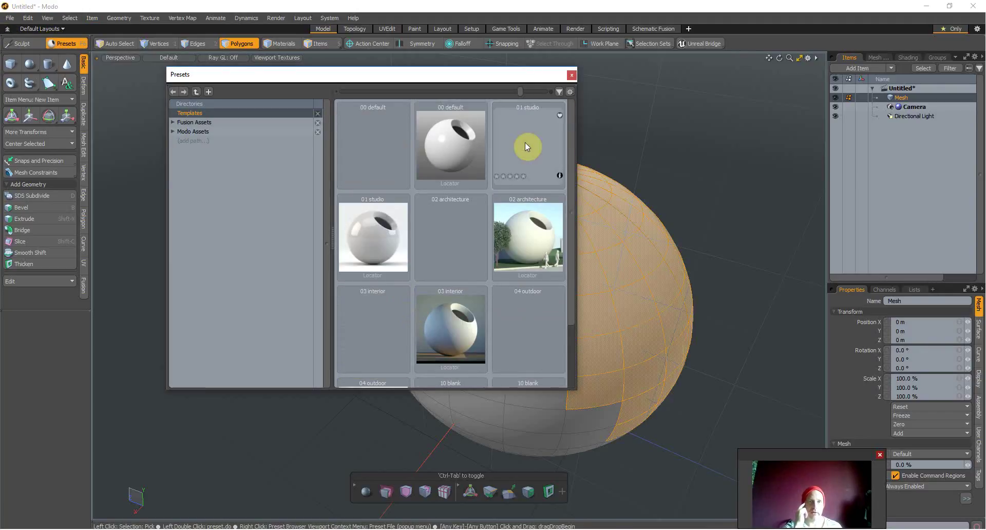
{"action": "left_click", "coordinate": [571, 75]}
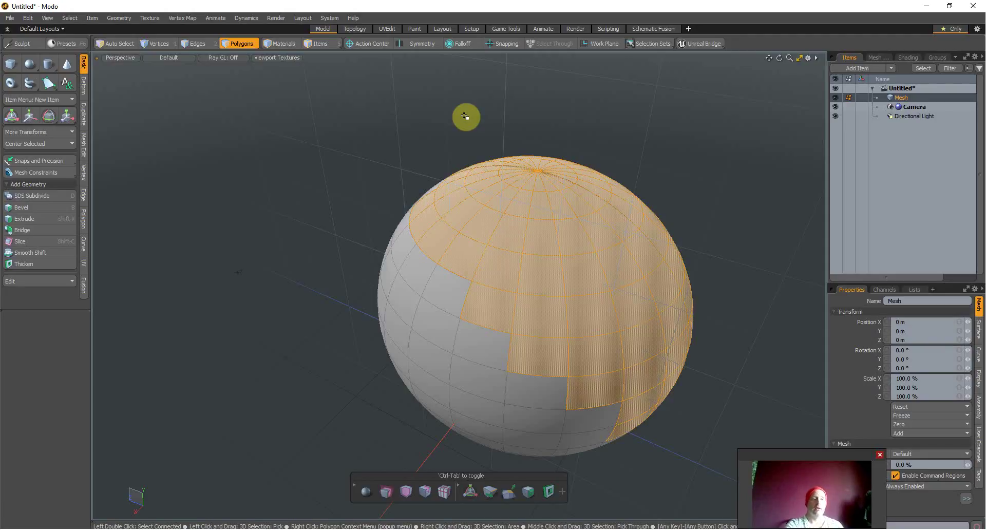
Paint a new polygon selection as a wide band across the sphere's upper front.
{"action": "scroll", "coordinate": [422, 238], "scroll_direction": "down", "scroll_amount": 1}
{"action": "scroll", "coordinate": [413, 264], "scroll_direction": "up", "scroll_amount": 2}
{"action": "mouse_move", "coordinate": [374, 227]}
{"action": "left_mouse_down"}
{"action": "mouse_move", "coordinate": [473, 288]}
{"action": "mouse_move", "coordinate": [330, 255]}
{"action": "mouse_move", "coordinate": [704, 227]}
{"action": "mouse_move", "coordinate": [632, 200]}
{"action": "mouse_move", "coordinate": [562, 271]}
{"action": "left_mouse_up"}
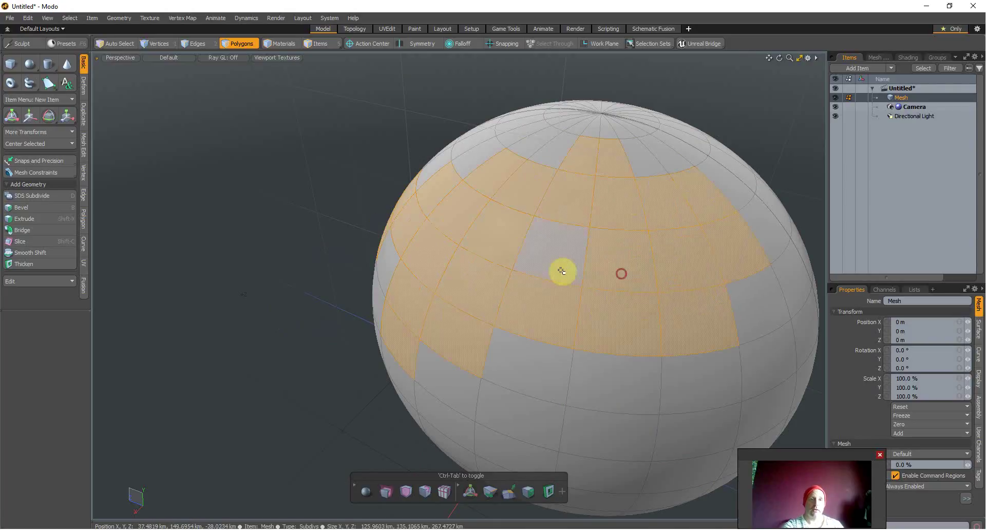
Replace the painted selection by picking single polygons one after another on the sphere's upper front.
{"action": "left_click", "coordinate": [543, 162]}
{"action": "left_click", "coordinate": [485, 215]}
{"action": "left_click", "coordinate": [413, 290]}
{"action": "left_click", "coordinate": [474, 199]}
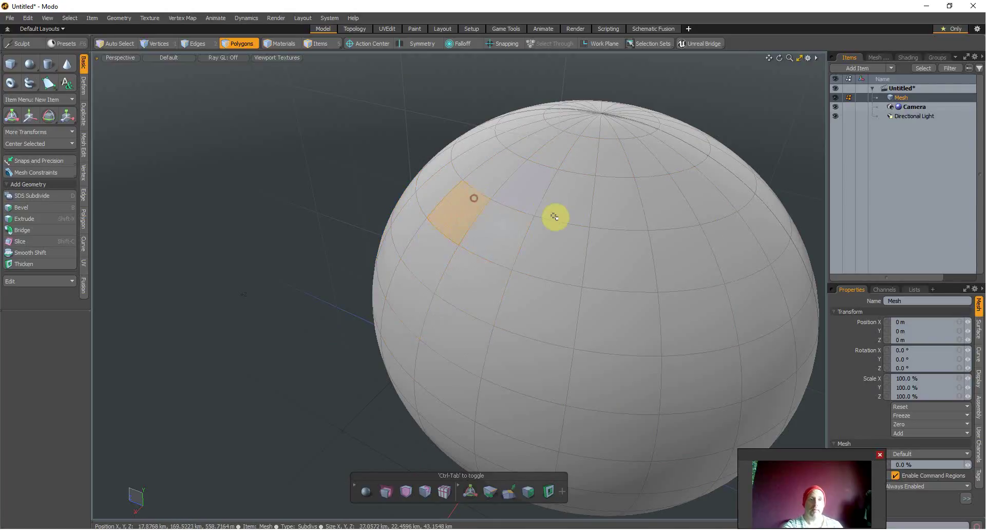
Replace the polygon selection with a single polygon on the sphere's upper front and fit it in view.
{"action": "left_click", "coordinate": [639, 242]}
{"action": "scroll", "coordinate": [551, 198], "scroll_direction": "down", "scroll_amount": 3}
{"action": "key", "text": "a"}
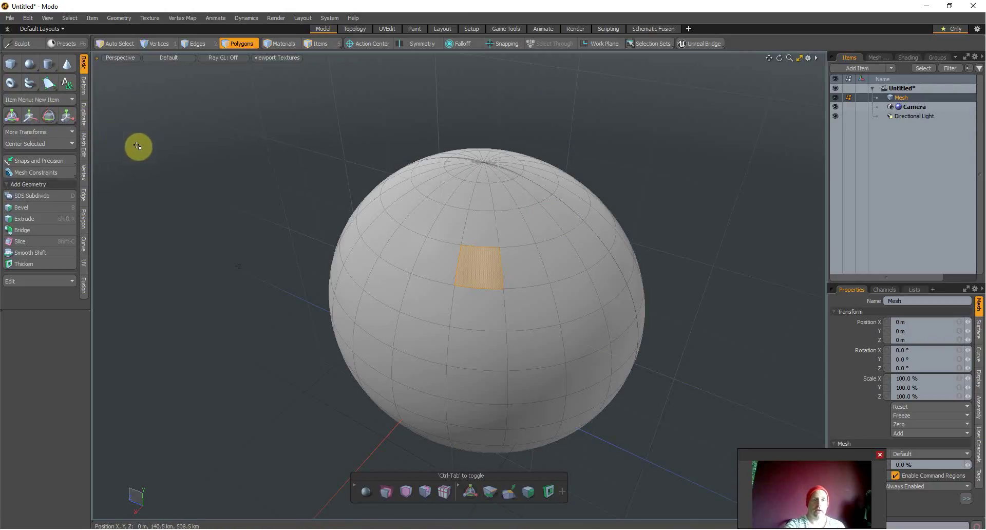
Look through the Mesh Edit, Duplicate, Deform and Basic modeling tool sets, ending with the UV tools shown.
{"action": "left_click", "coordinate": [86, 146]}
{"action": "left_click", "coordinate": [83, 114]}
{"action": "left_click", "coordinate": [82, 93]}
{"action": "left_click", "coordinate": [85, 67]}
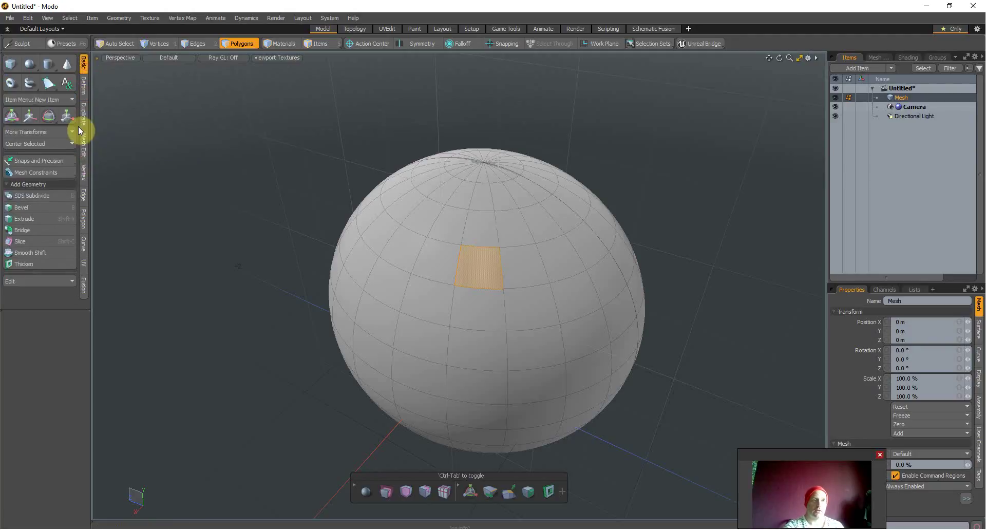
{"action": "left_click", "coordinate": [84, 265]}
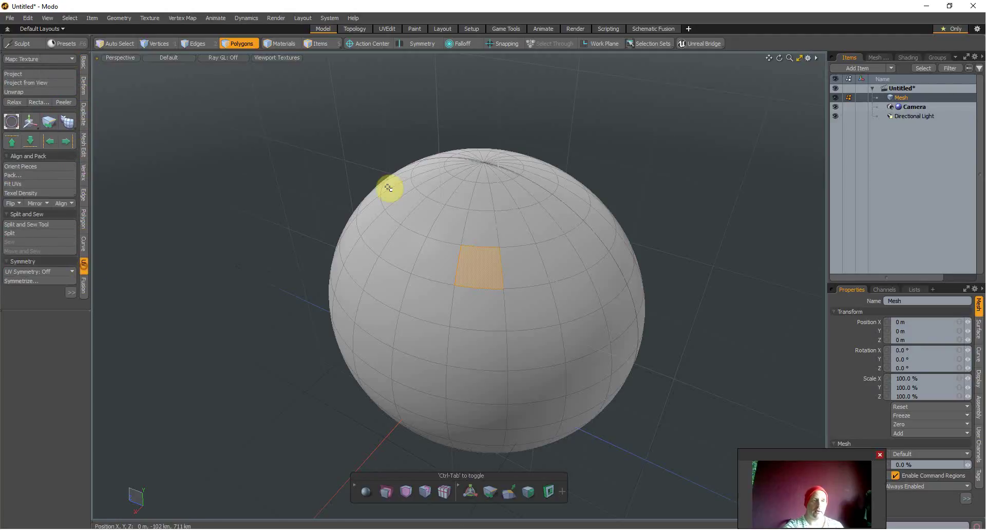
Look over the polygon selection's context commands and the available Lasso Style options without choosing any.
{"action": "right_click", "coordinate": [427, 233]}
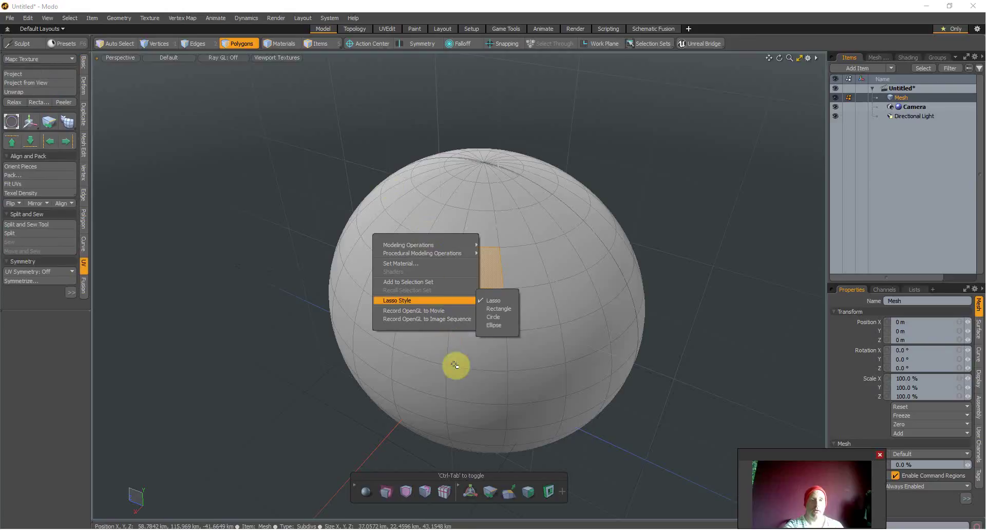
{"action": "left_click", "coordinate": [311, 197]}
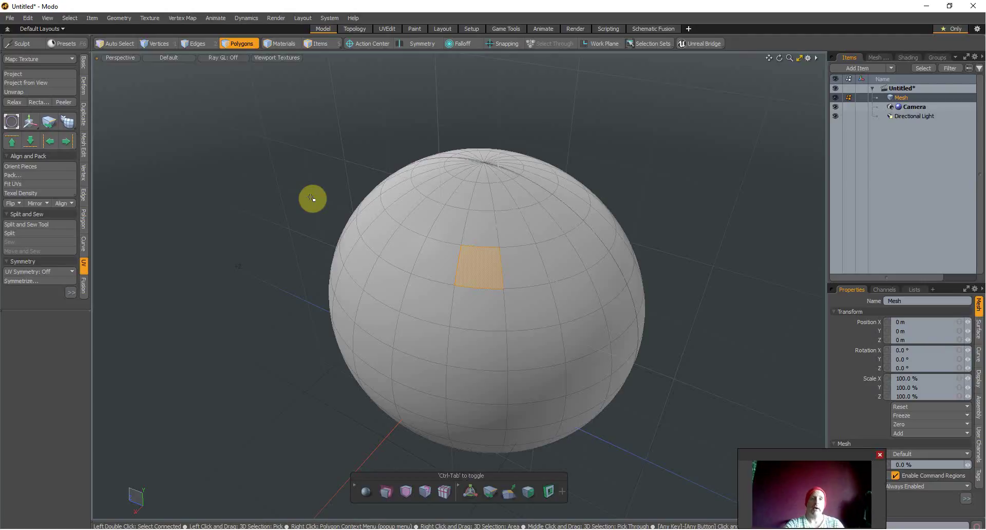
{"action": "scroll", "coordinate": [319, 194], "scroll_direction": "up", "scroll_amount": 5}
{"action": "scroll", "coordinate": [432, 189], "scroll_direction": "down", "scroll_amount": 1}
{"action": "scroll", "coordinate": [540, 242], "scroll_direction": "down", "scroll_amount": 4}
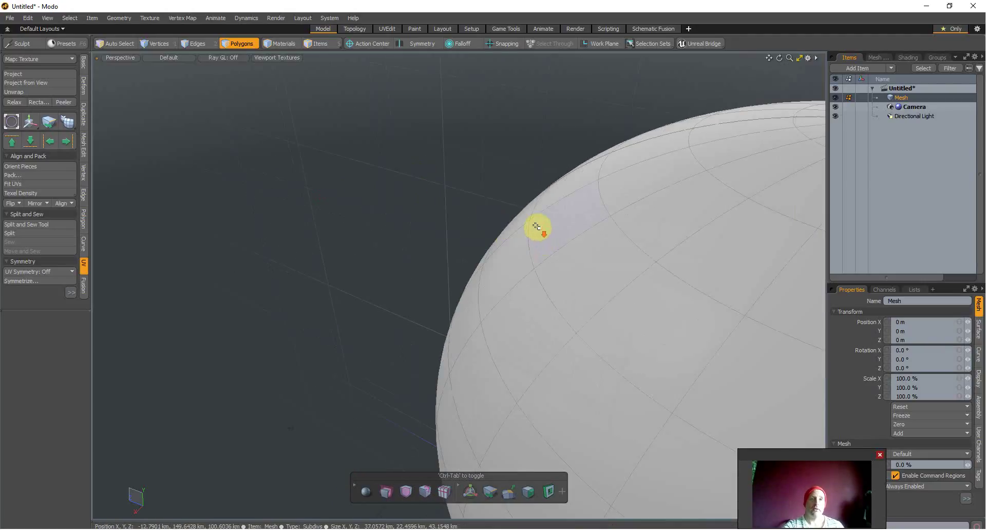